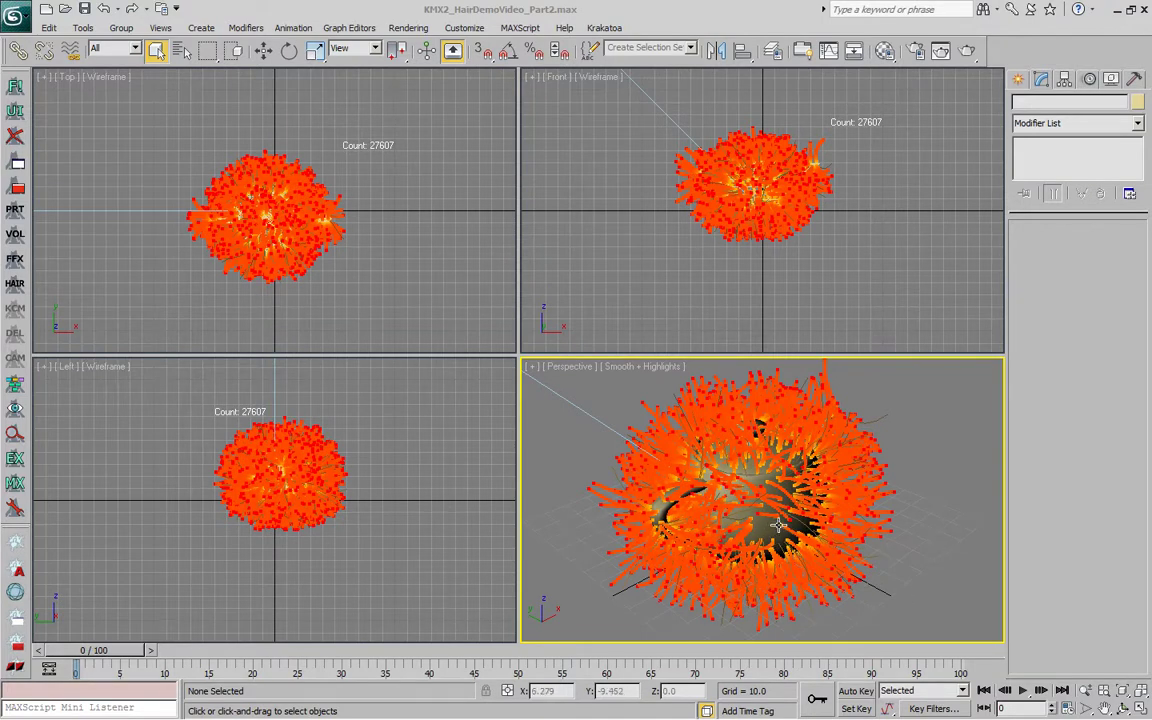
# Select the PRT Hair001 object and open the Magma editor of its Magma_Den_Col modifier.
pyautogui.click(831, 546)
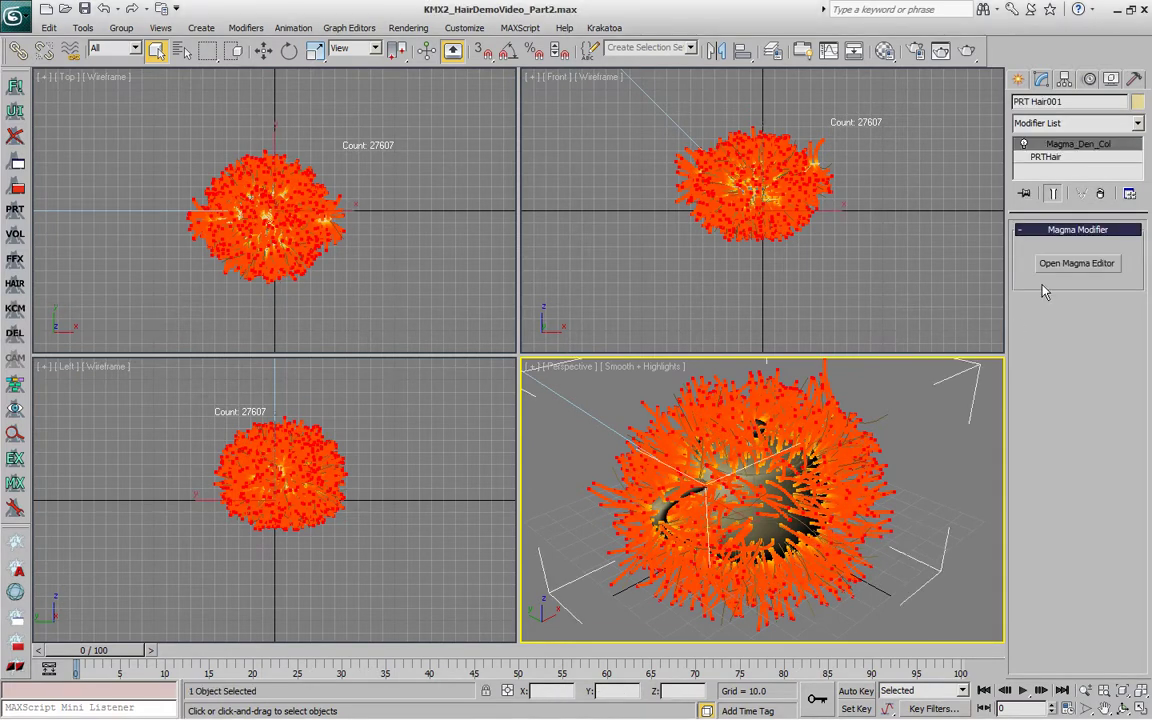
pyautogui.click(1055, 264)
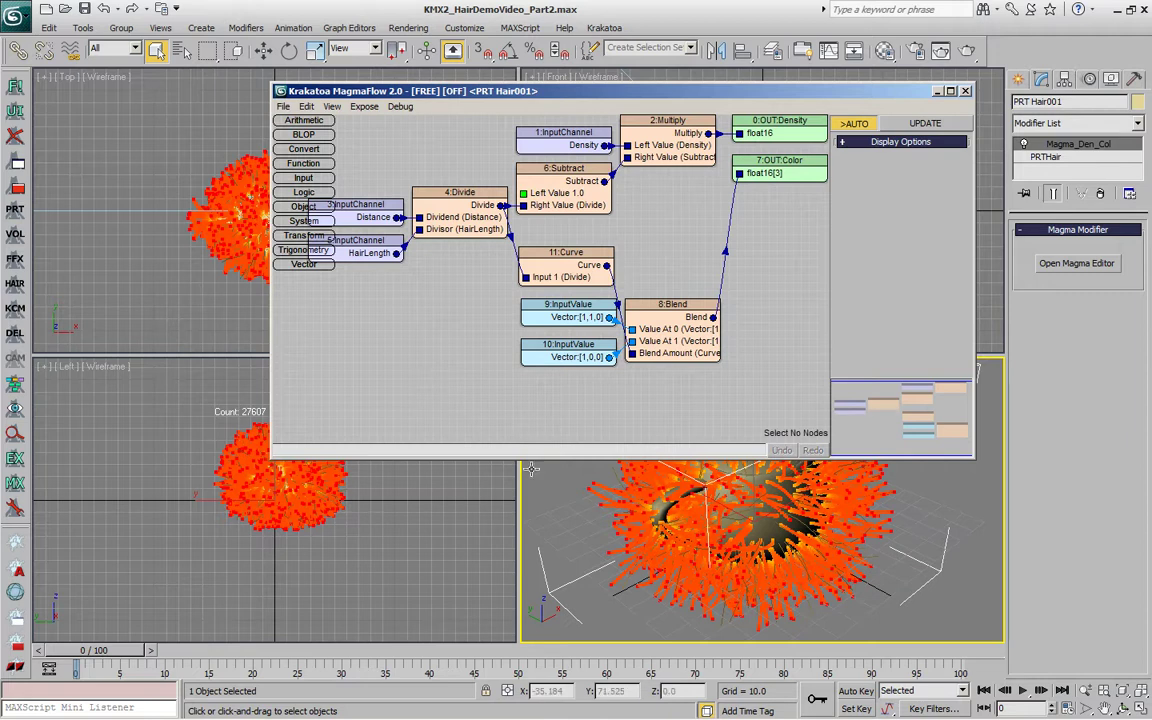
# Select the teapot and add a Cellular map to the diffuse color of the first material.
pyautogui.click(692, 477)
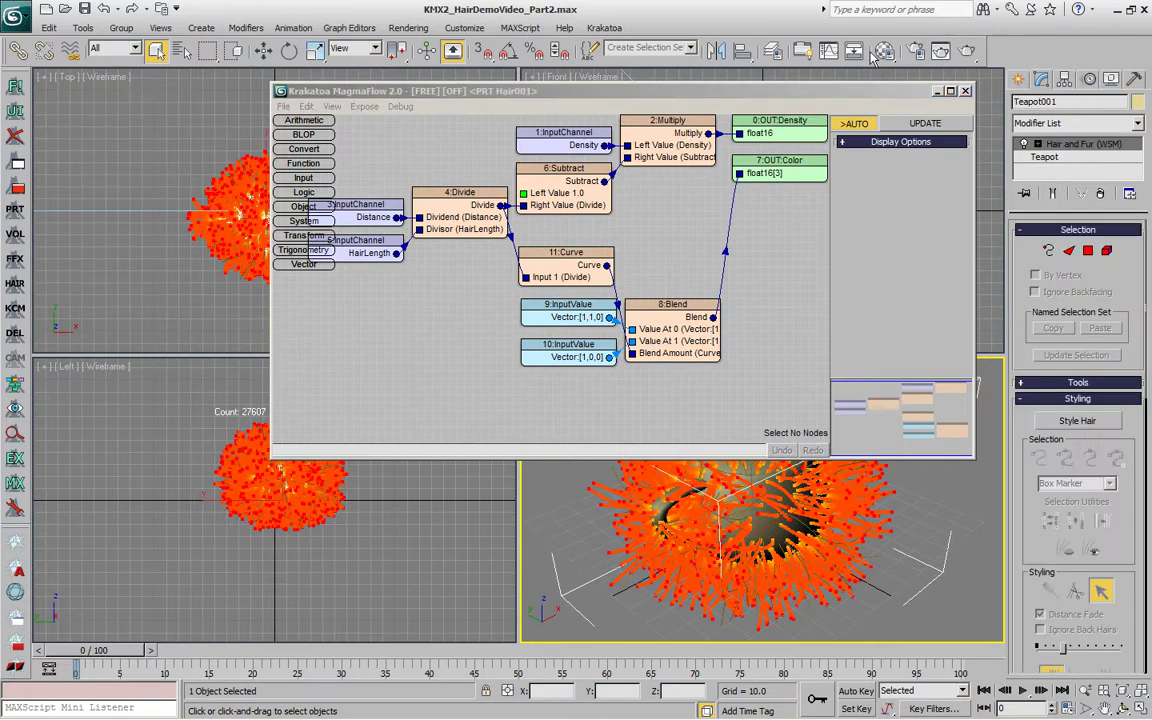
pyautogui.click(885, 52)
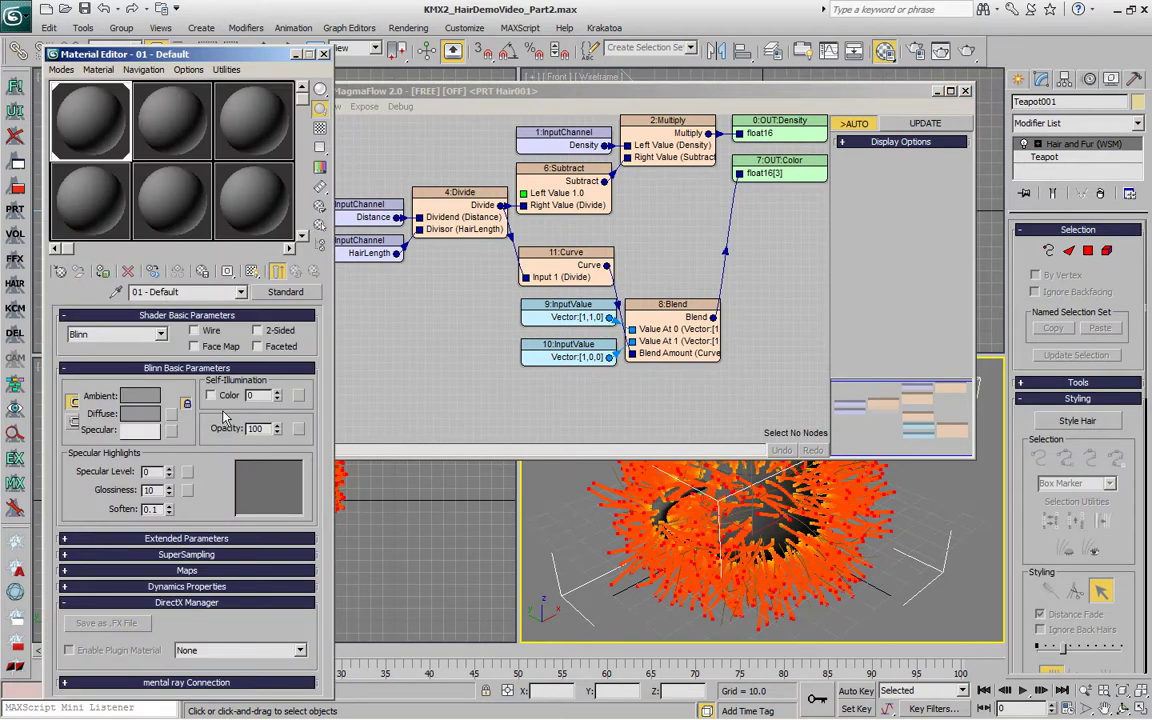
pyautogui.click(172, 414)
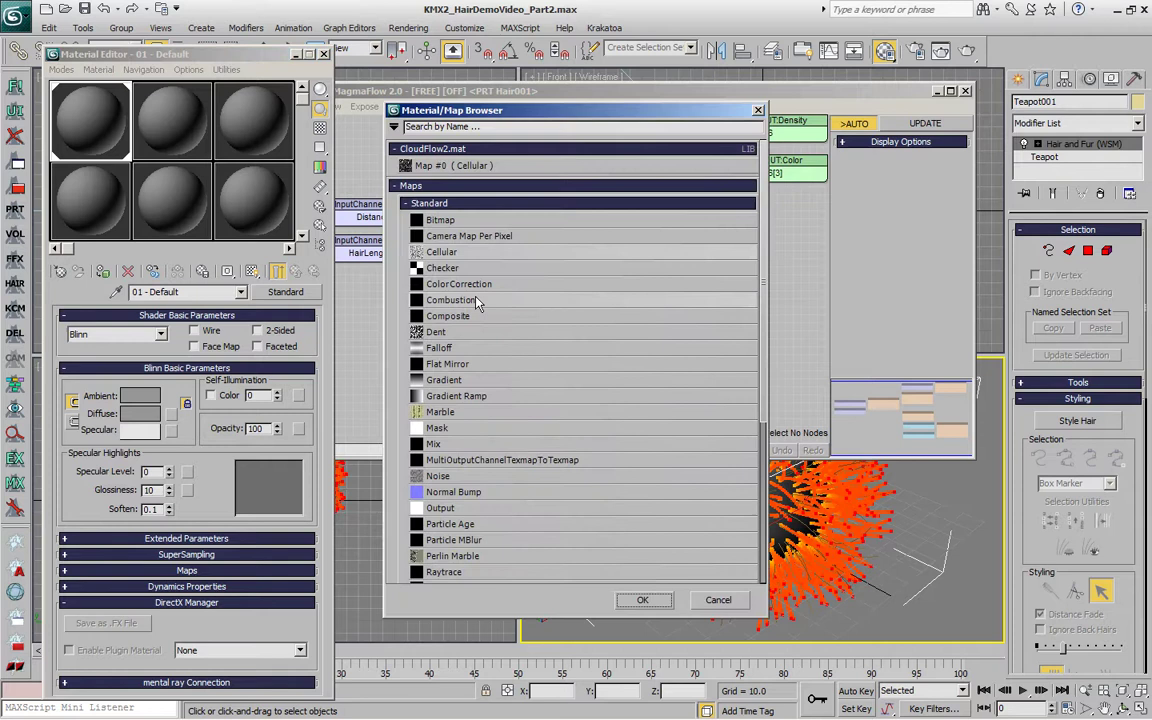
pyautogui.doubleClick(443, 255)
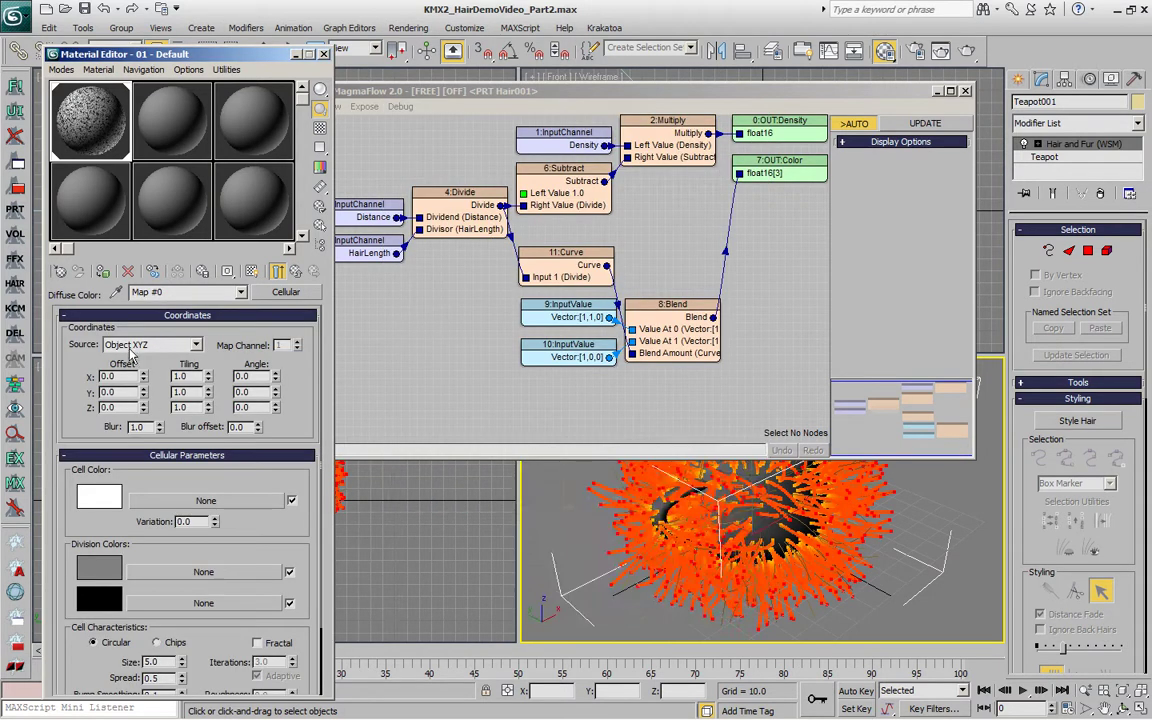
# Set the Cellular map's coordinate source to Explicit Map Channel and its cell size to 0.25.
pyautogui.click(140, 344)
pyautogui.click(143, 381)
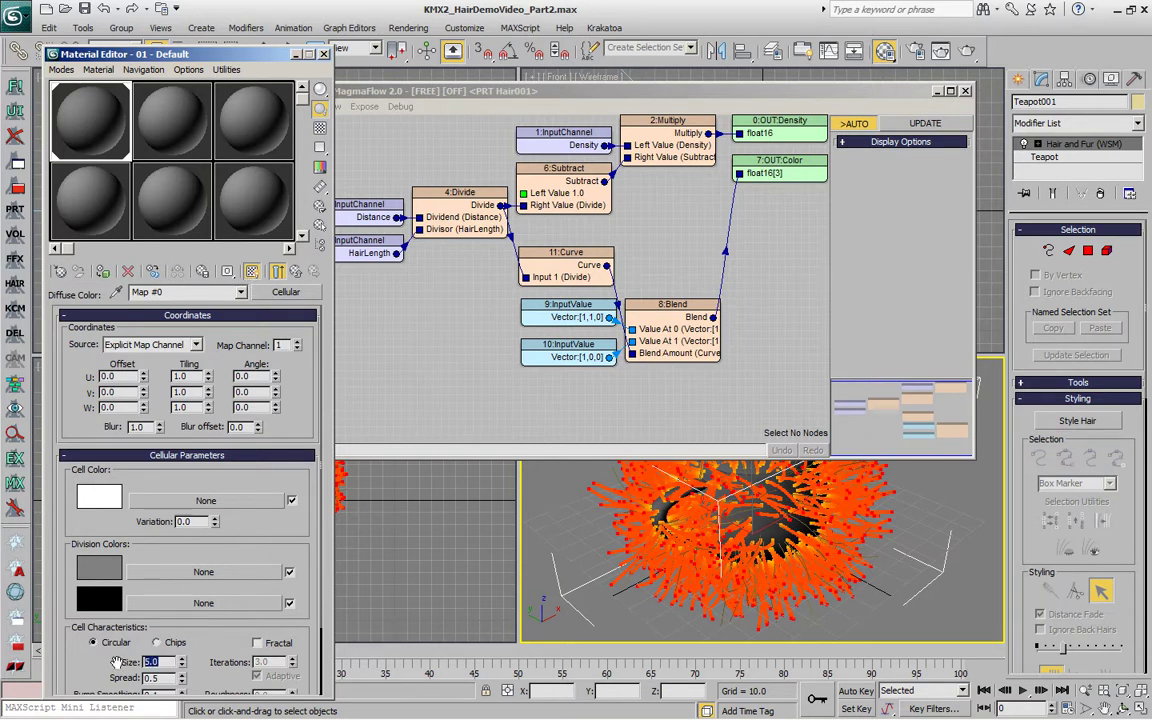
pyautogui.write('0.1')
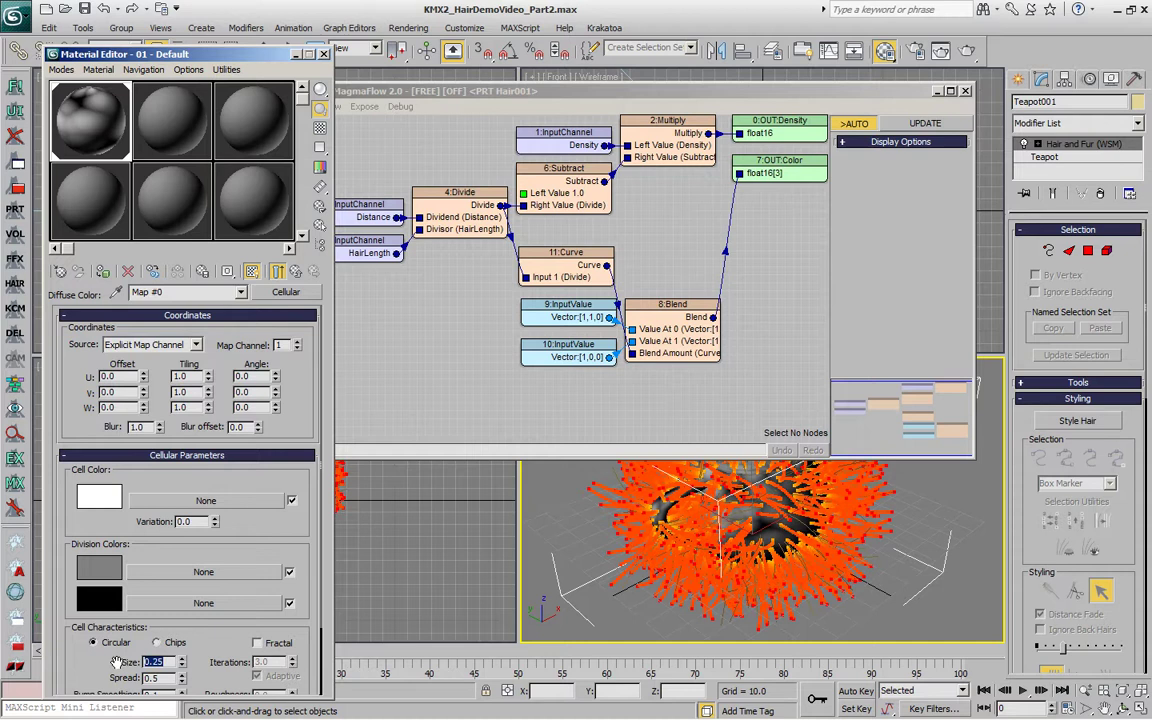
# Copy the black division color onto the gray one and set the Cellular map's cell type to Chips.
pyautogui.moveTo(112, 600); pyautogui.dragTo(100, 568)
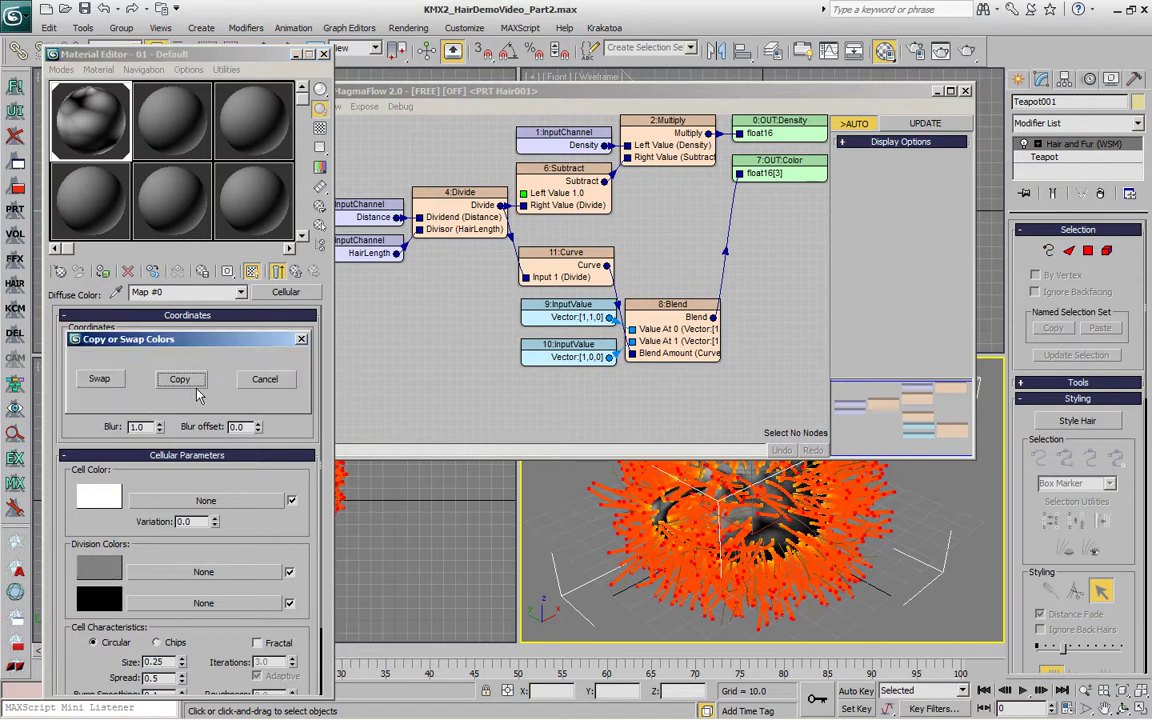
pyautogui.click(168, 352)
pyautogui.click(156, 642)
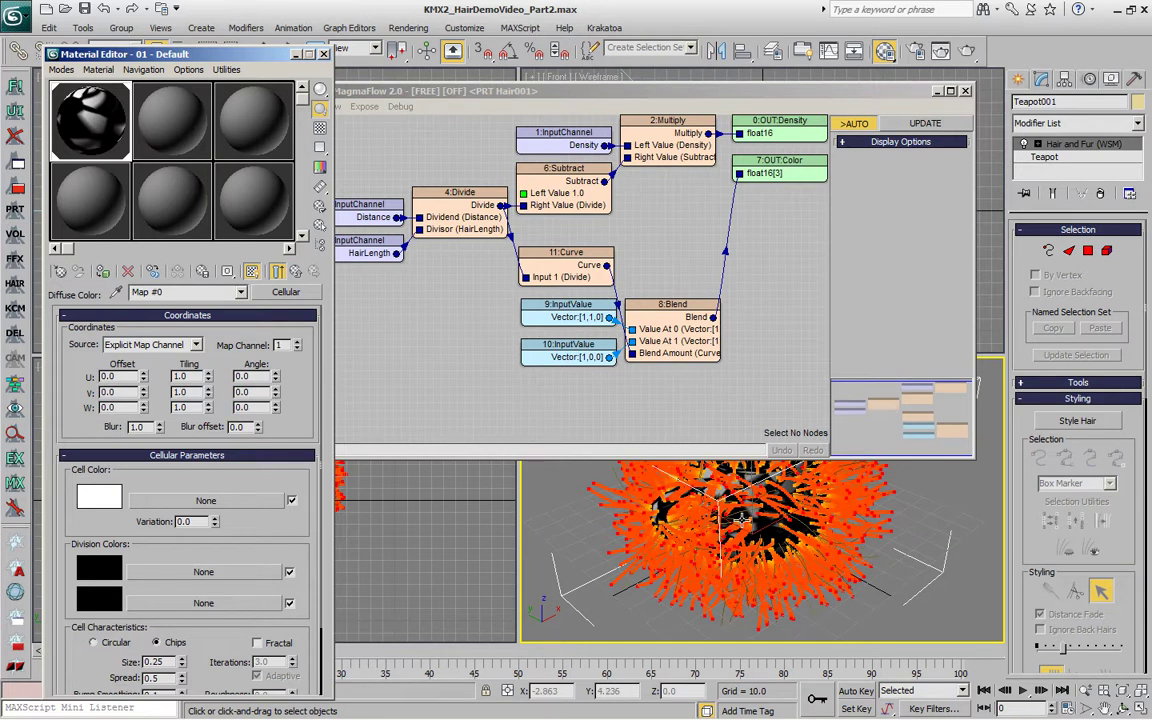
# Add a NearestPoint node to the Magma flow in the empty area beside the two InputValue nodes.
pyautogui.click(407, 352)
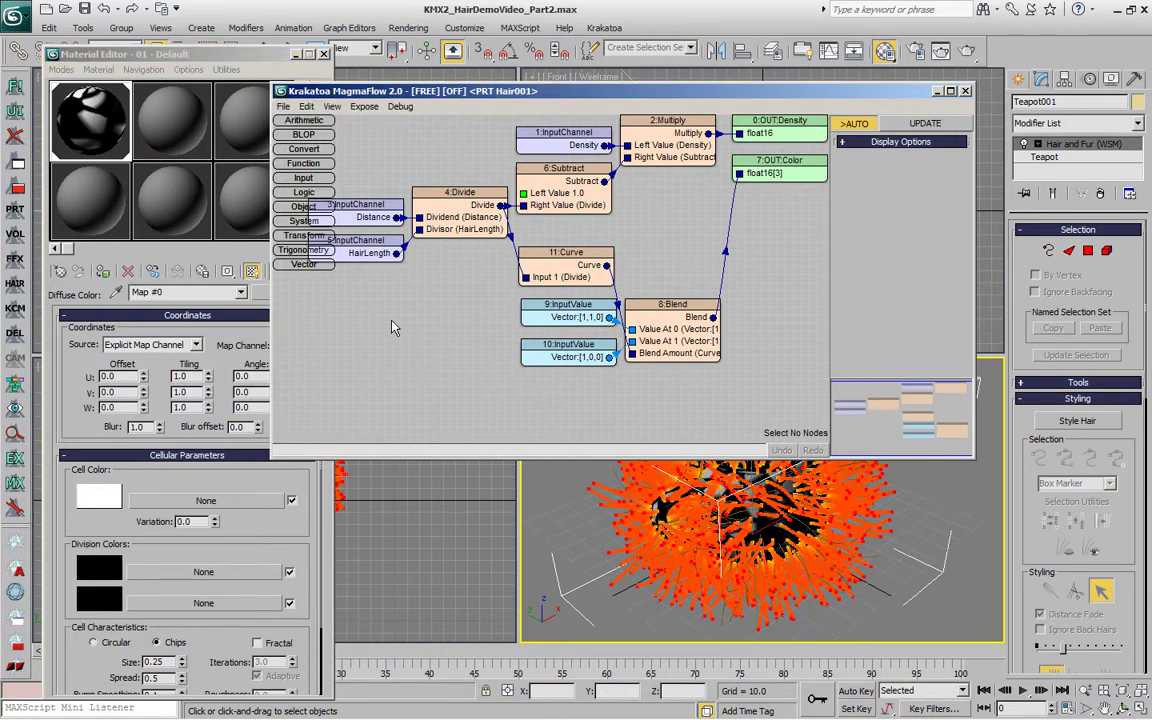
pyautogui.rightClick(393, 328)
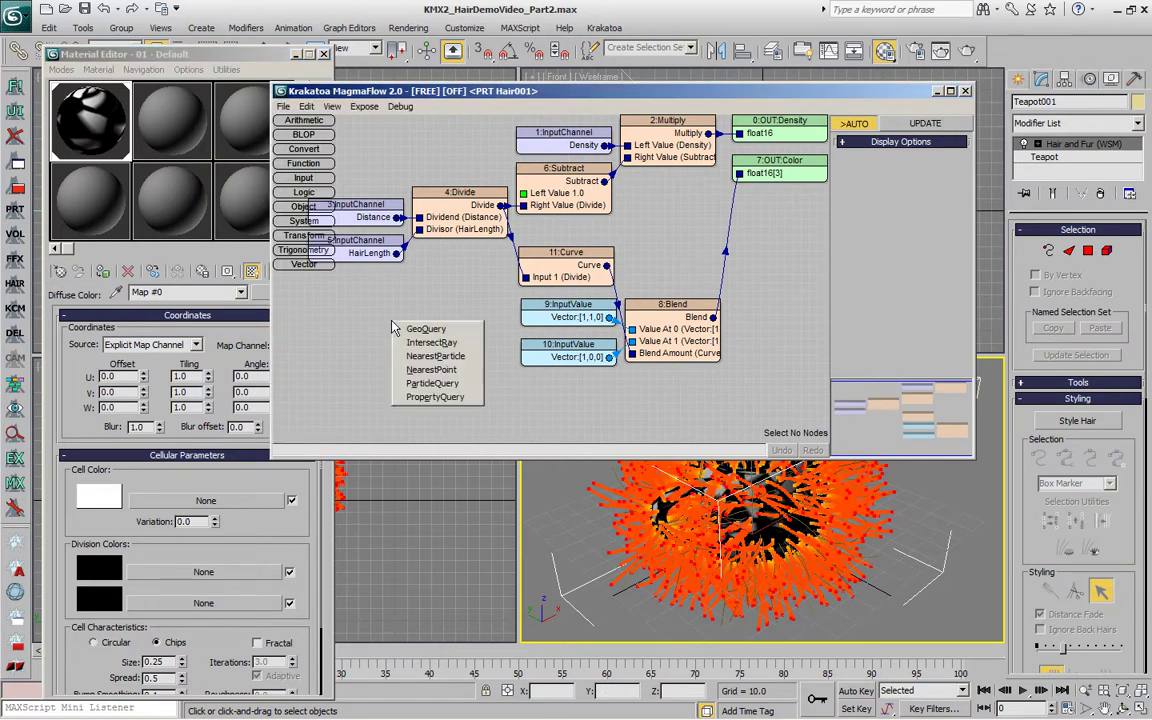
pyautogui.click(452, 371)
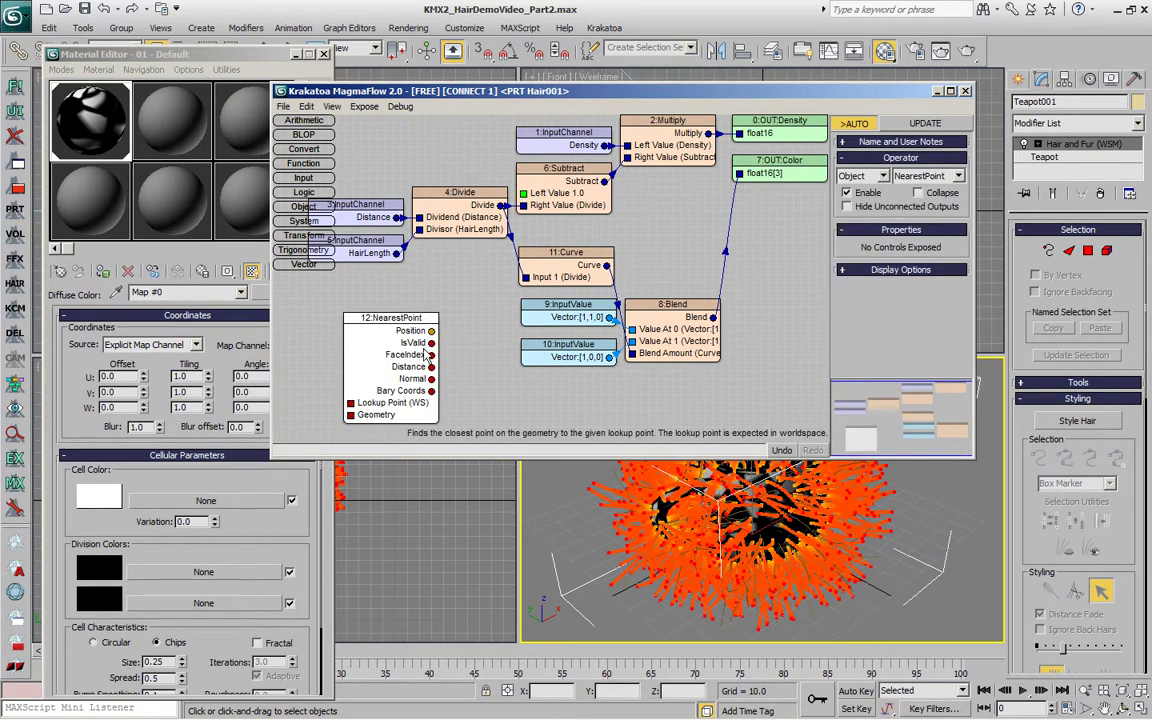
pyautogui.moveTo(355, 333); pyautogui.dragTo(381, 319)
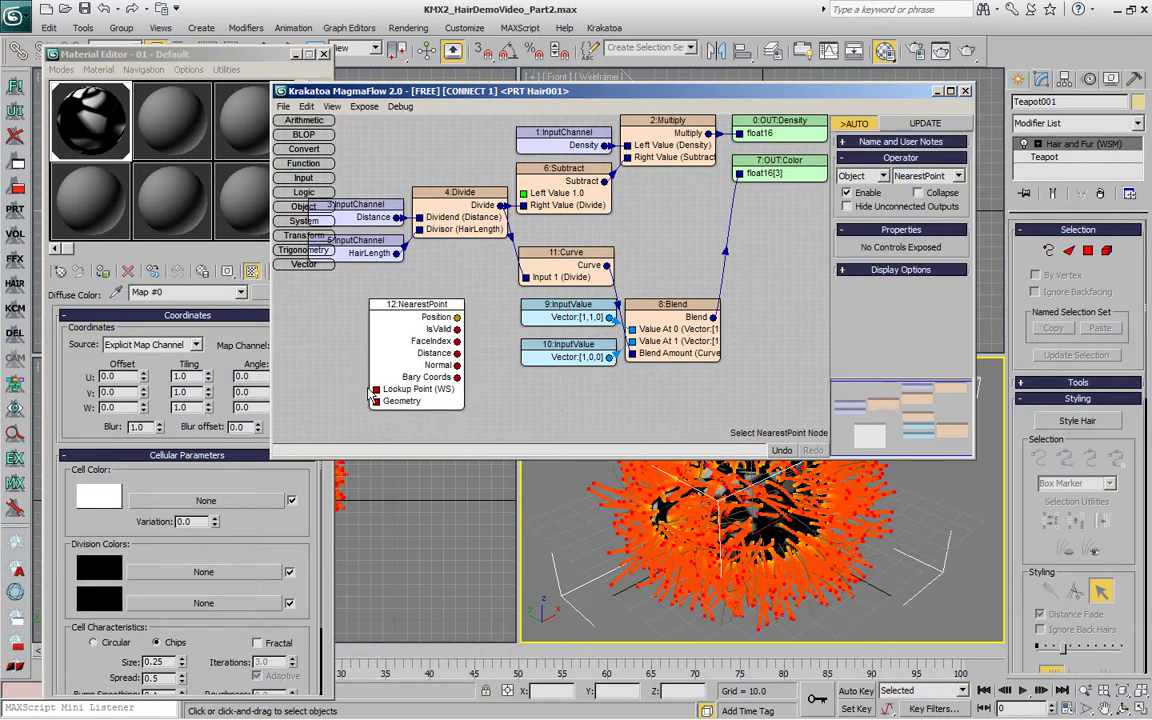
# Add an InputChannel node set to HairRoot, connected to the NearestPoint node's Lookup Point input.
pyautogui.moveTo(415, 359); pyautogui.dragTo(330, 360)
pyautogui.click(320, 378)
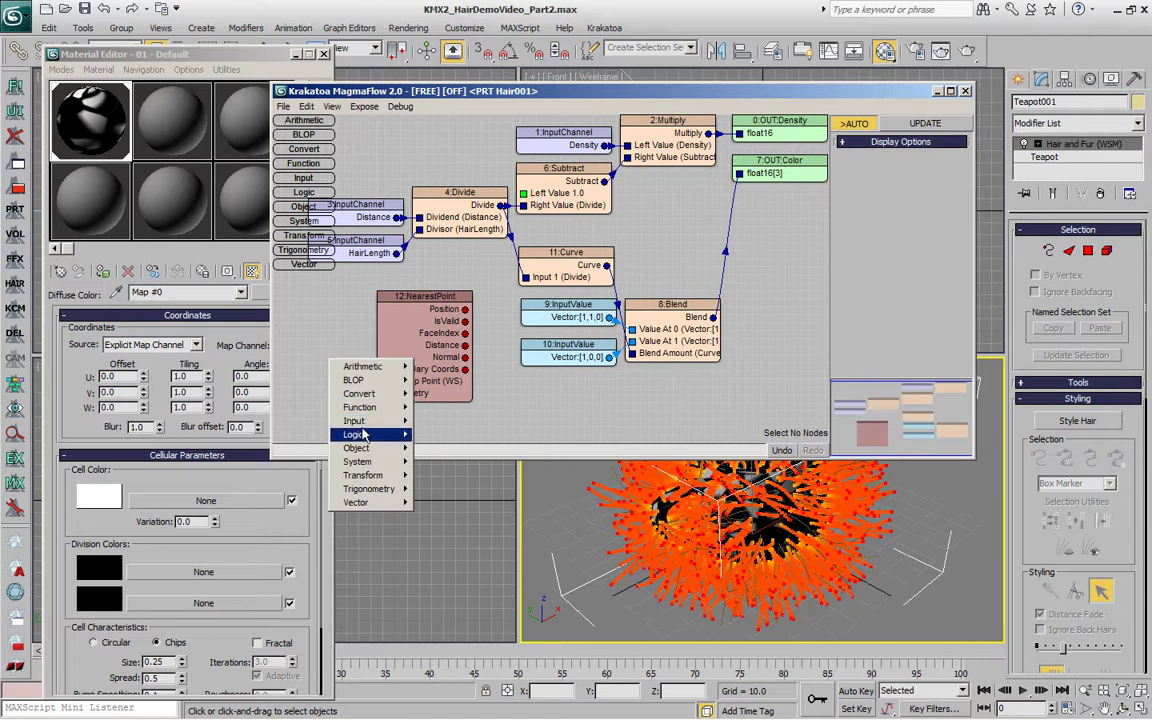
pyautogui.moveTo(362, 422)
pyautogui.click(462, 425)
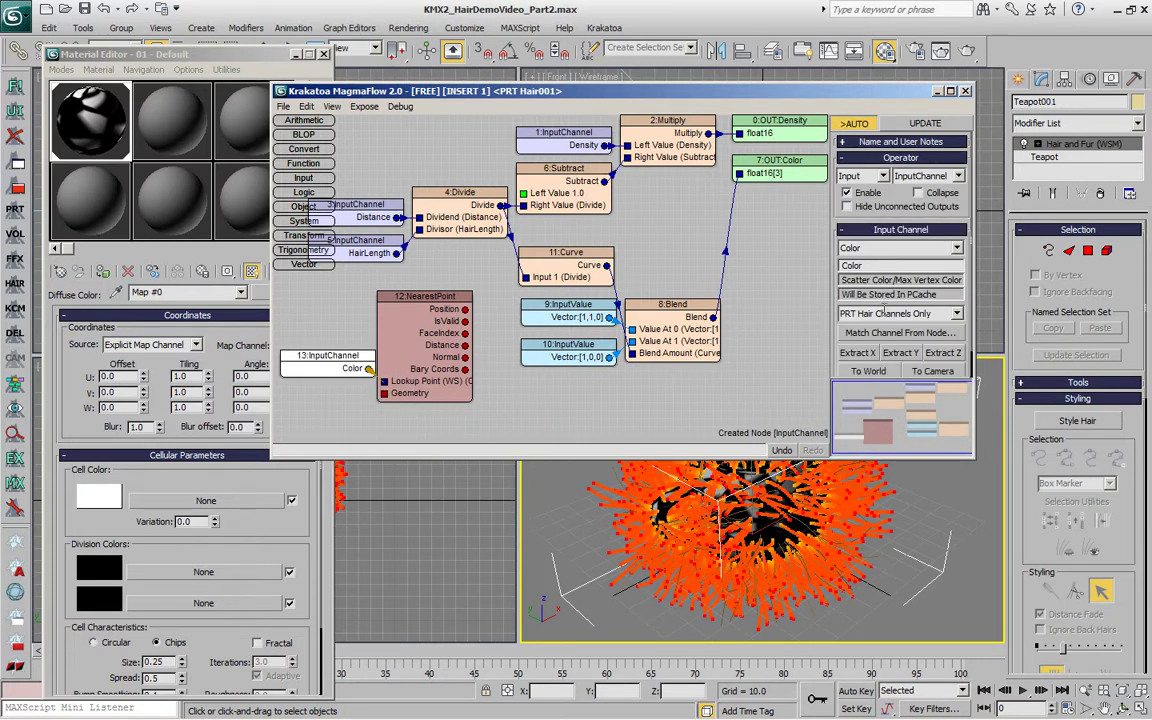
pyautogui.click(900, 249)
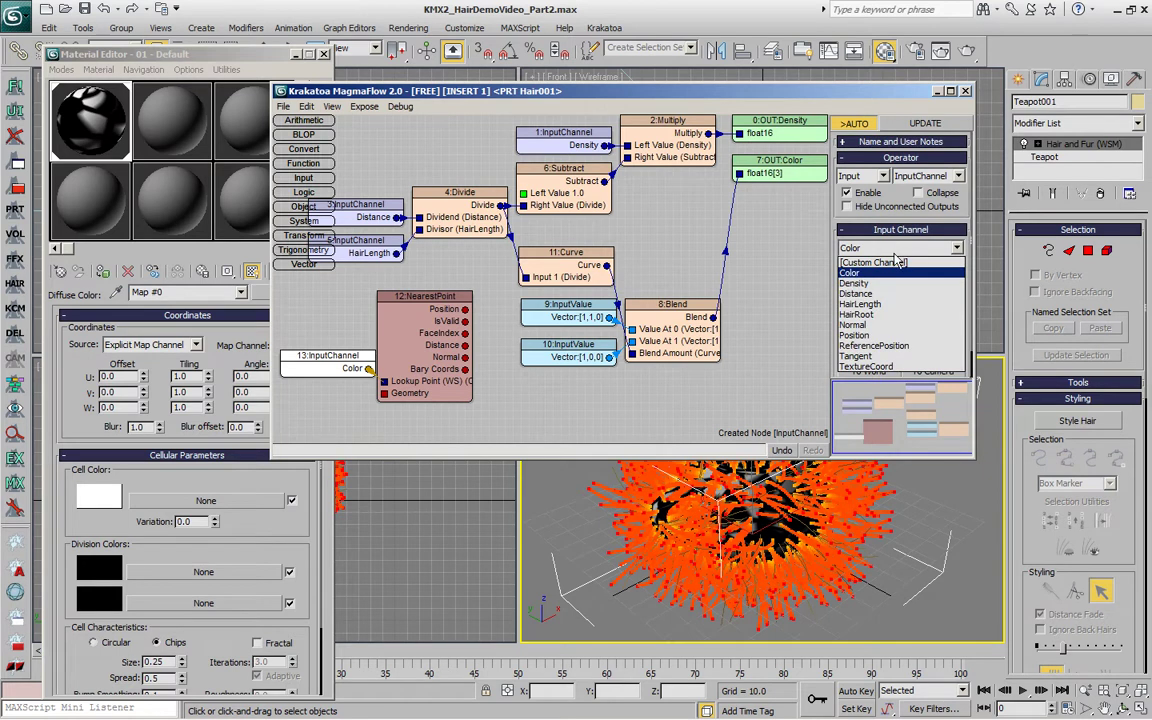
pyautogui.click(878, 317)
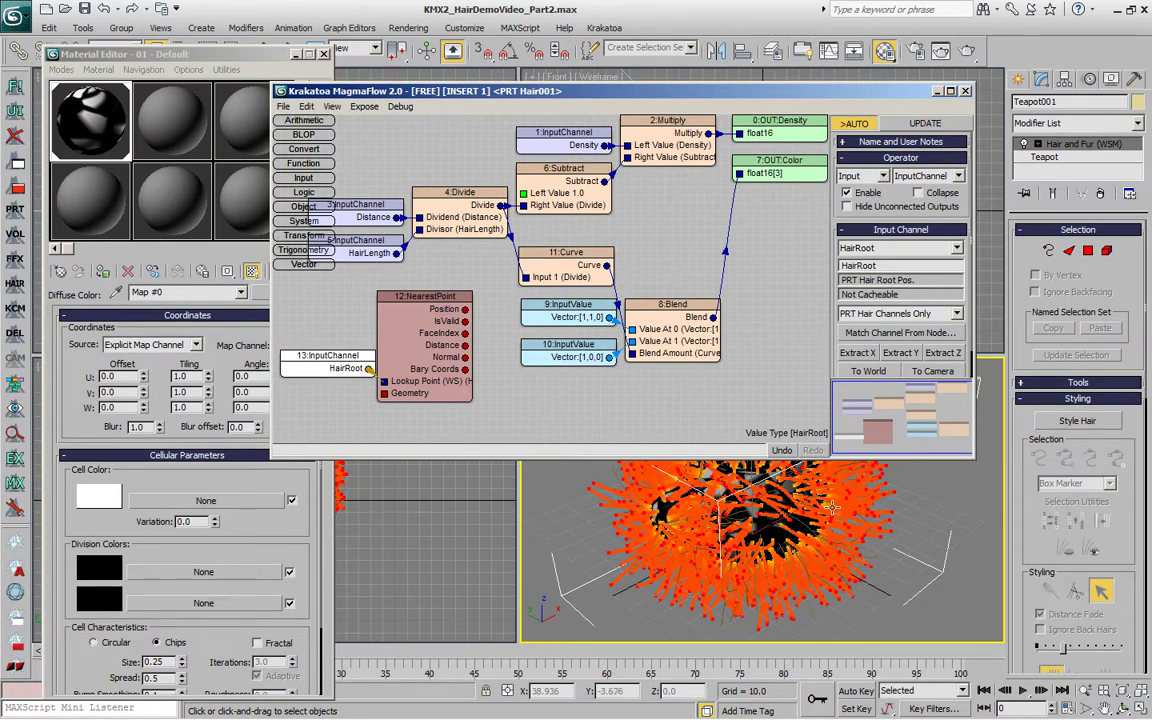
# Spread the NearestPoint and HairRoot nodes apart to make room for another input node.
pyautogui.click(432, 358)
pyautogui.moveTo(432, 358); pyautogui.dragTo(448, 350)
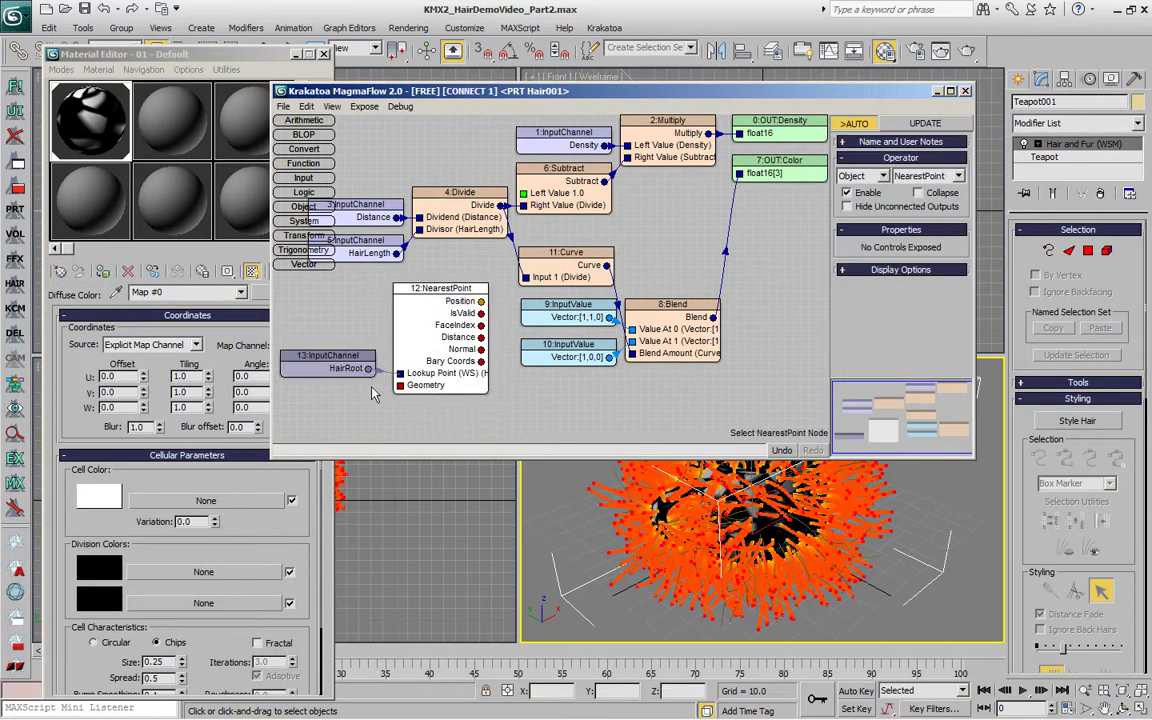
pyautogui.moveTo(350, 364); pyautogui.dragTo(350, 343)
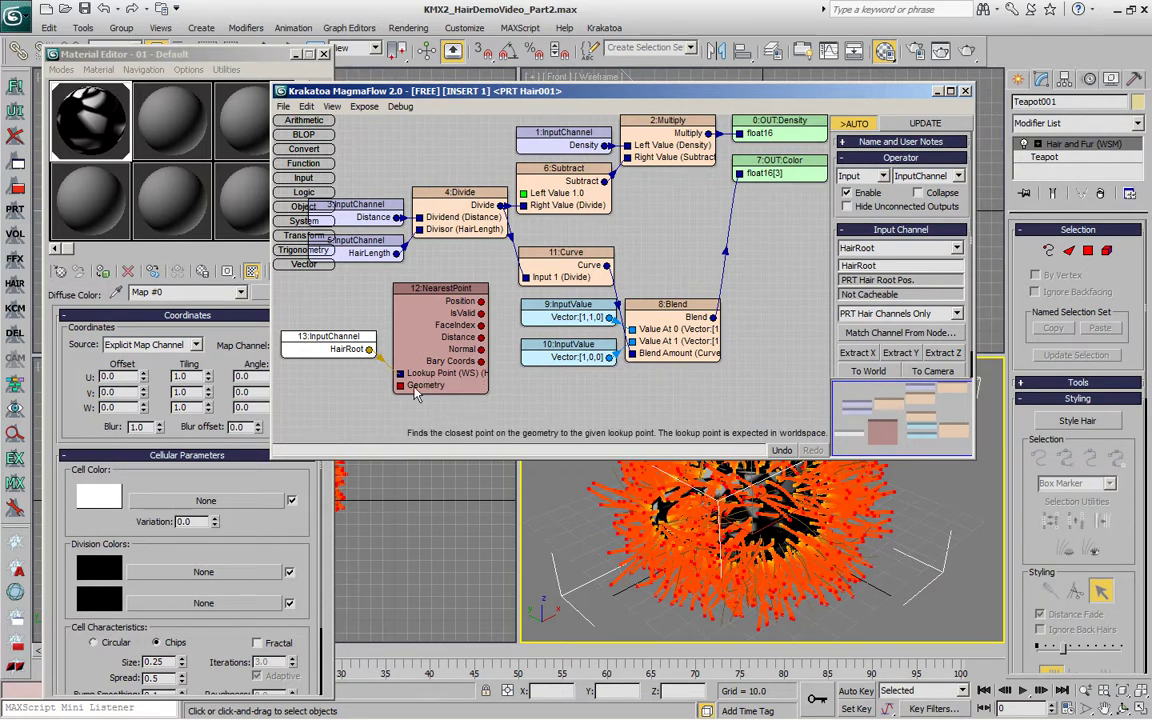
# Connect a new InputGeometry node to the NearestPoint node's Geometry input and pick Teapot001 as its object.
pyautogui.moveTo(399, 386); pyautogui.dragTo(331, 411)
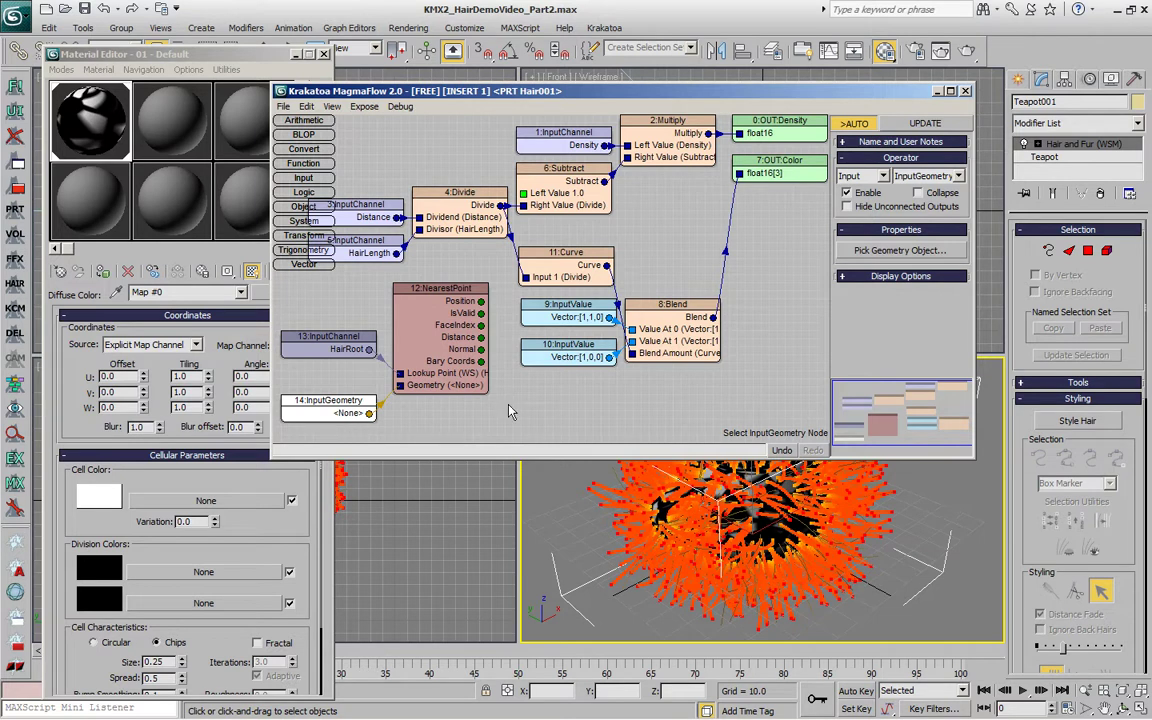
pyautogui.click(867, 254)
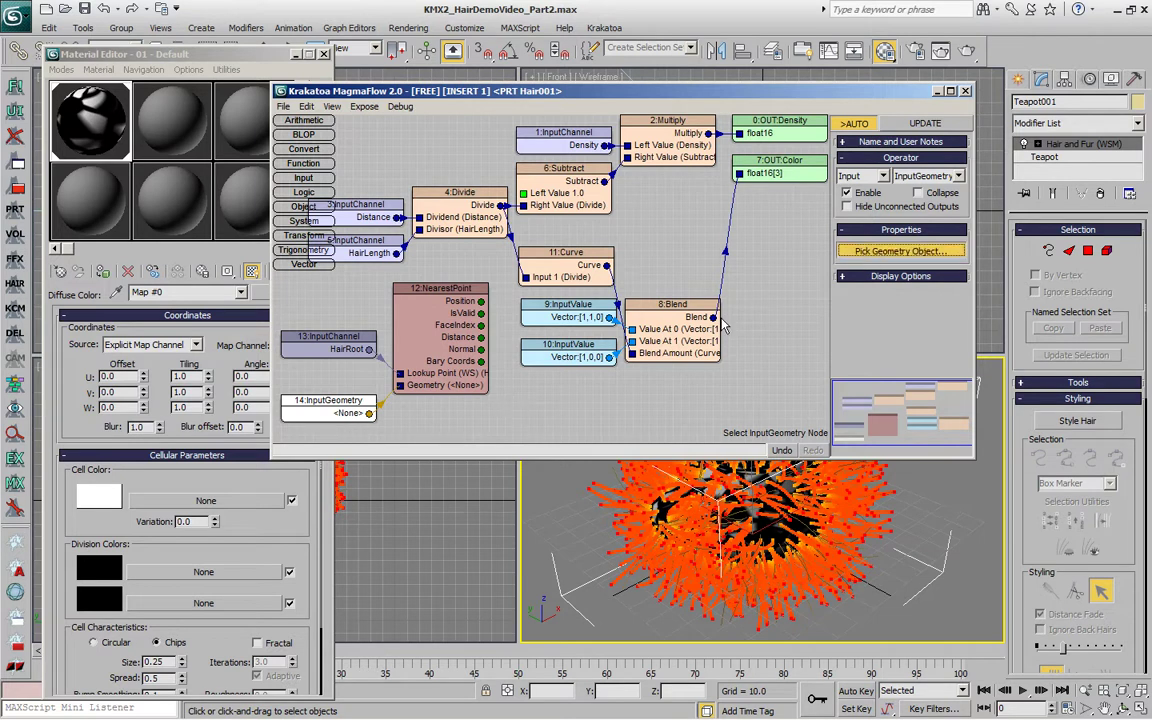
pyautogui.press('h')
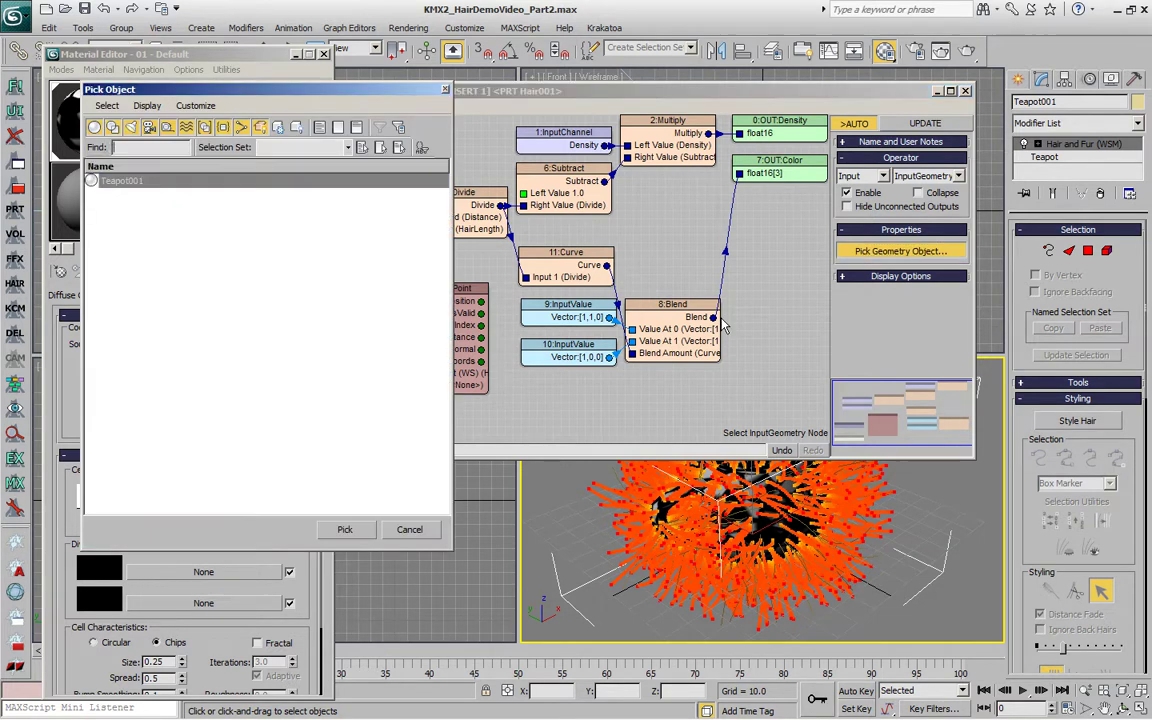
pyautogui.doubleClick(142, 184)
pyautogui.click(511, 411)
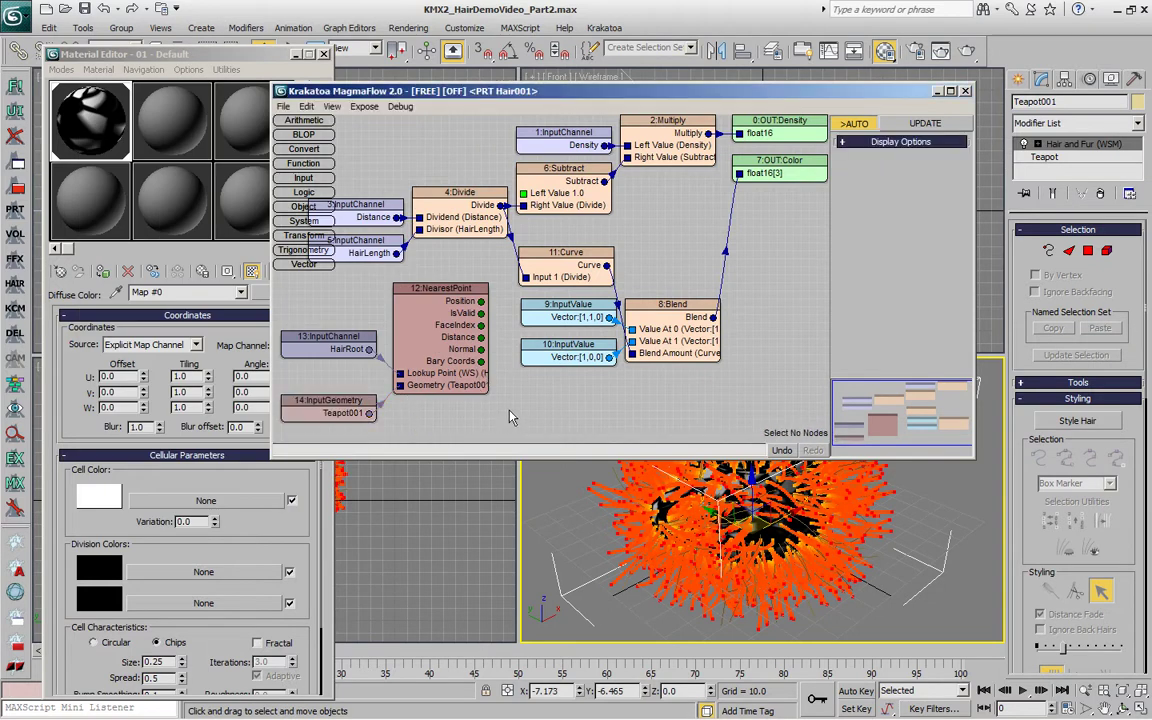
# Move the NearestPoint node lower in the flow and place a GeoQuery node beside its outputs.
pyautogui.moveTo(555, 402); pyautogui.dragTo(573, 326, button='middle')
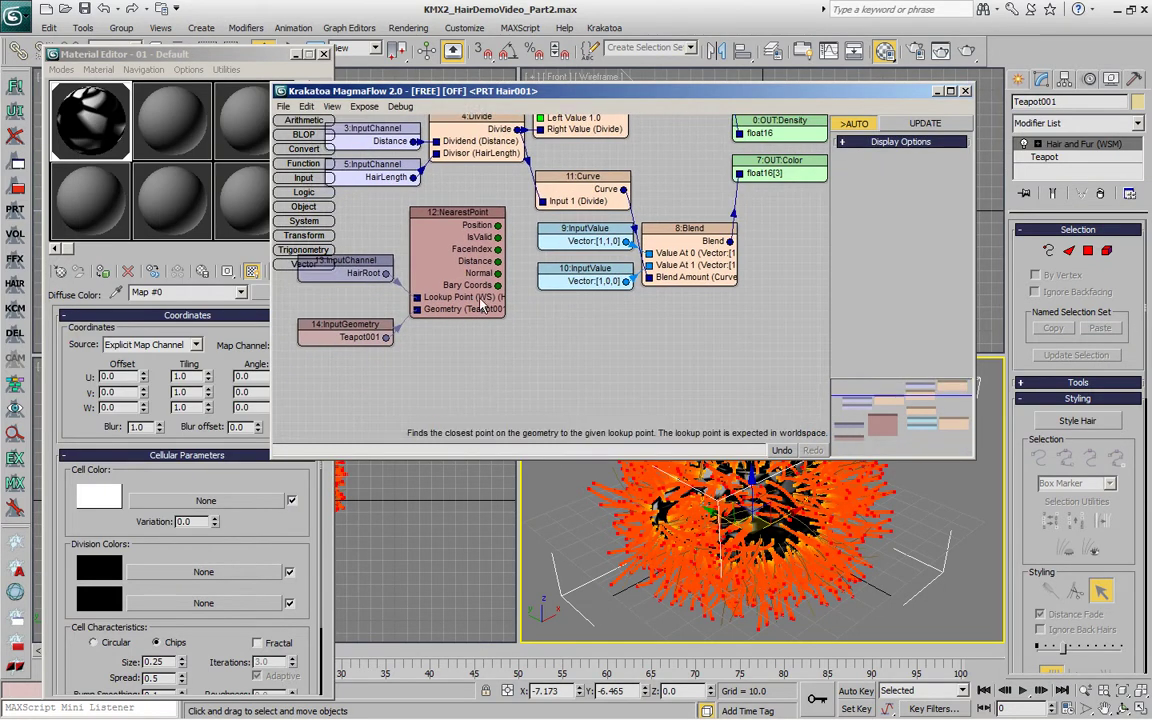
pyautogui.moveTo(466, 297); pyautogui.dragTo(482, 393)
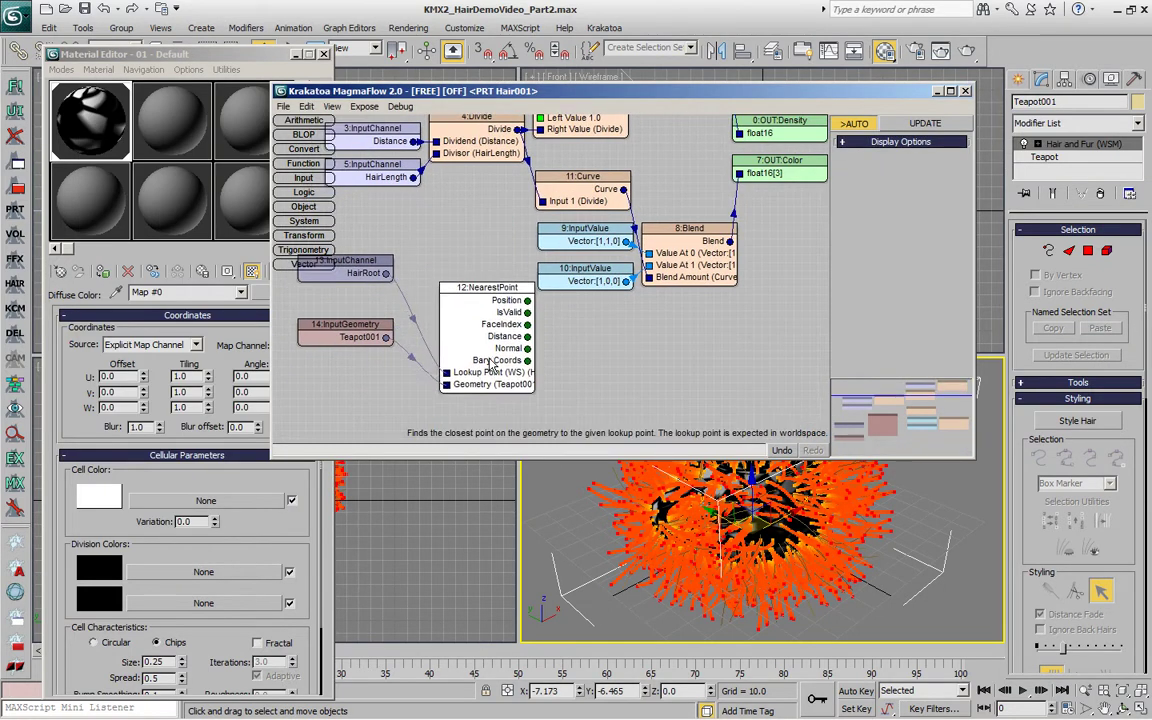
pyautogui.click(583, 368)
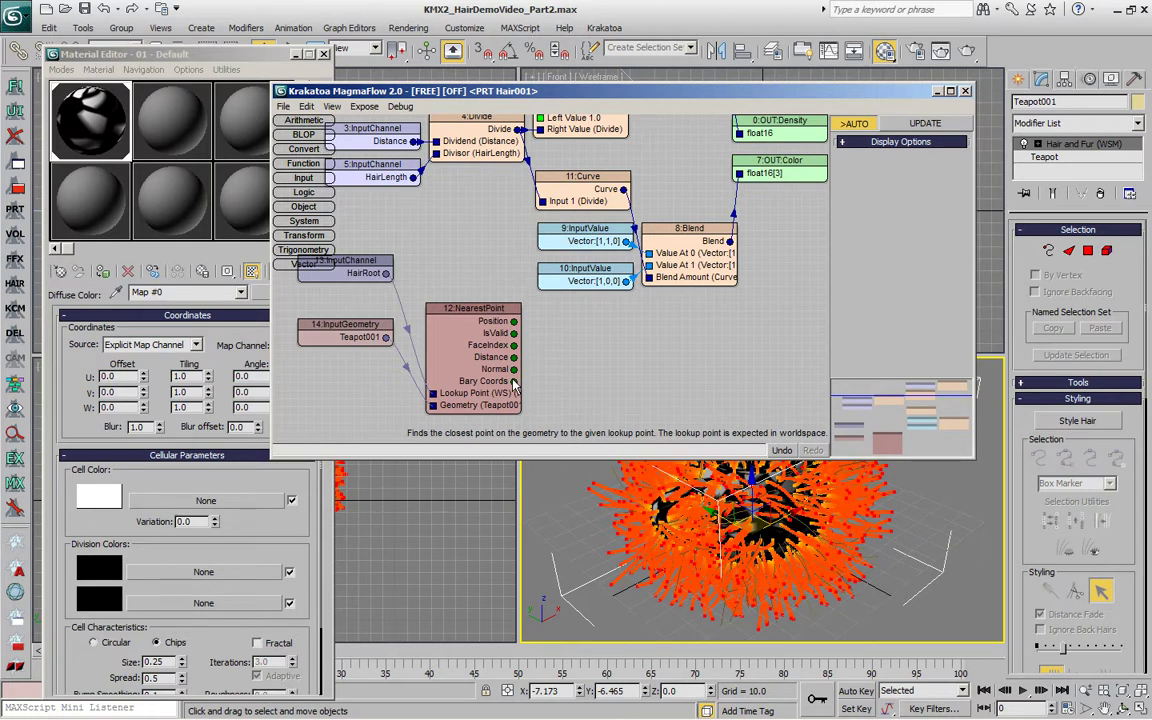
pyautogui.rightClick(580, 358)
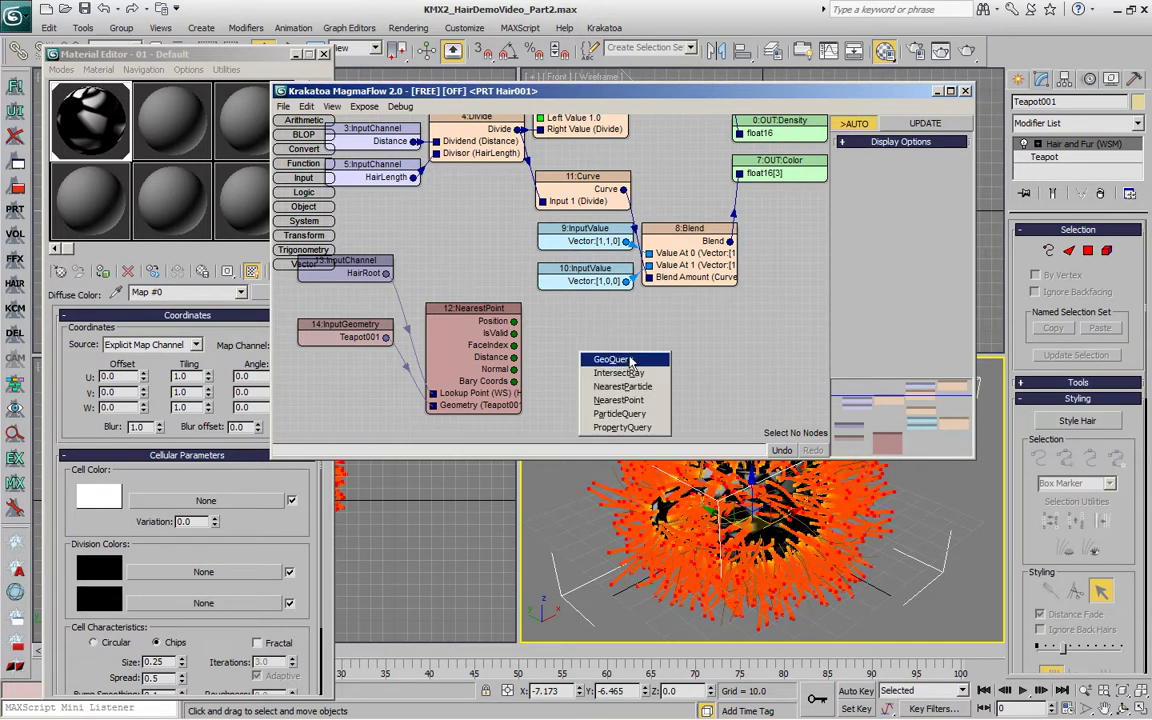
pyautogui.click(622, 362)
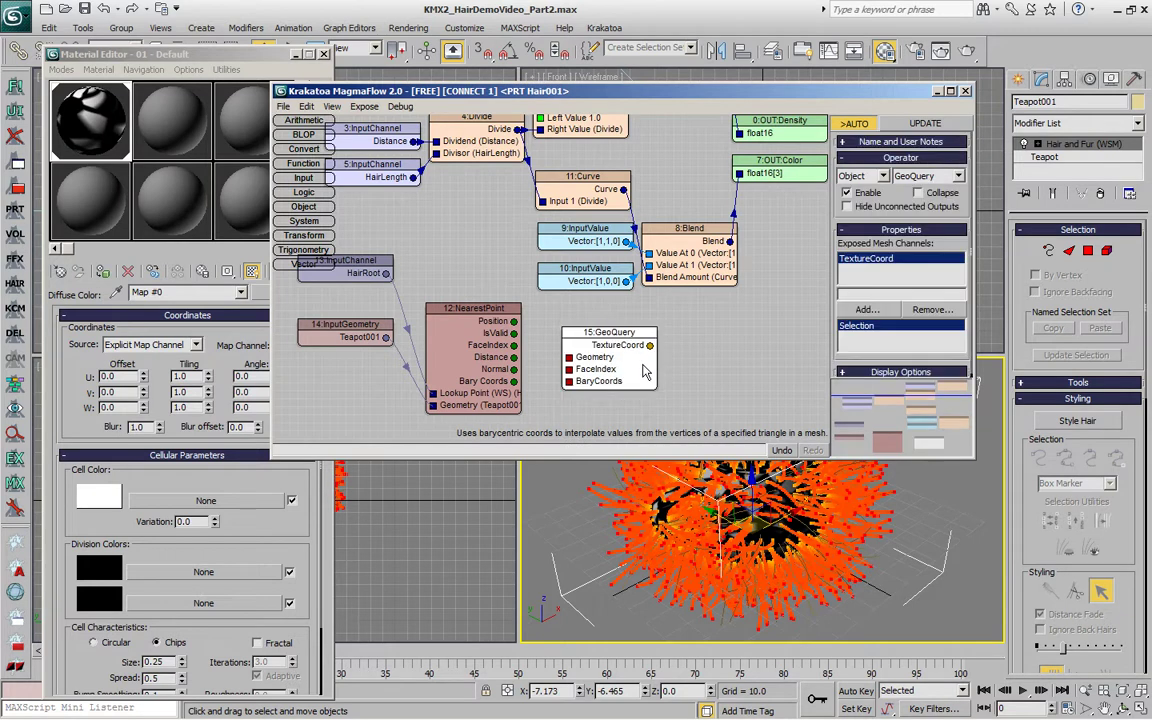
pyautogui.moveTo(643, 363); pyautogui.dragTo(649, 380)
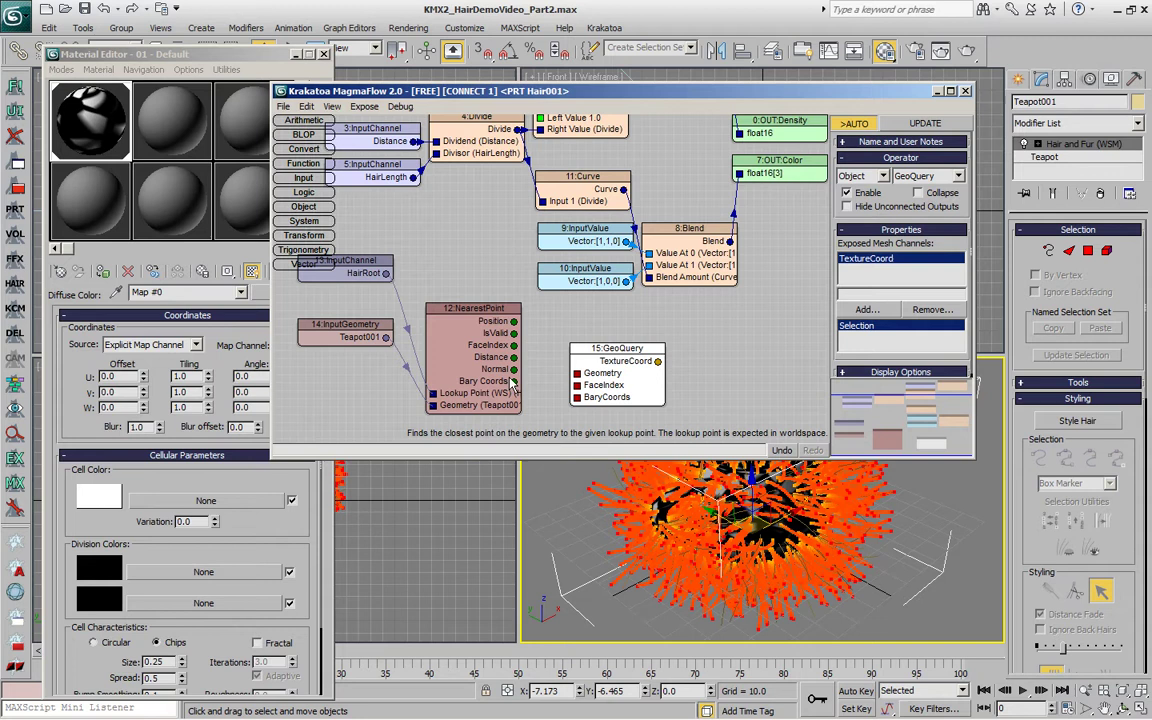
# Connect the InputGeometry and NearestPoint nodes to the GeoQuery node's Geometry, FaceIndex and BaryCoords inputs.
pyautogui.click(341, 334)
pyautogui.keyDown('ctrl'); pyautogui.click(467, 347); pyautogui.keyUp('ctrl')
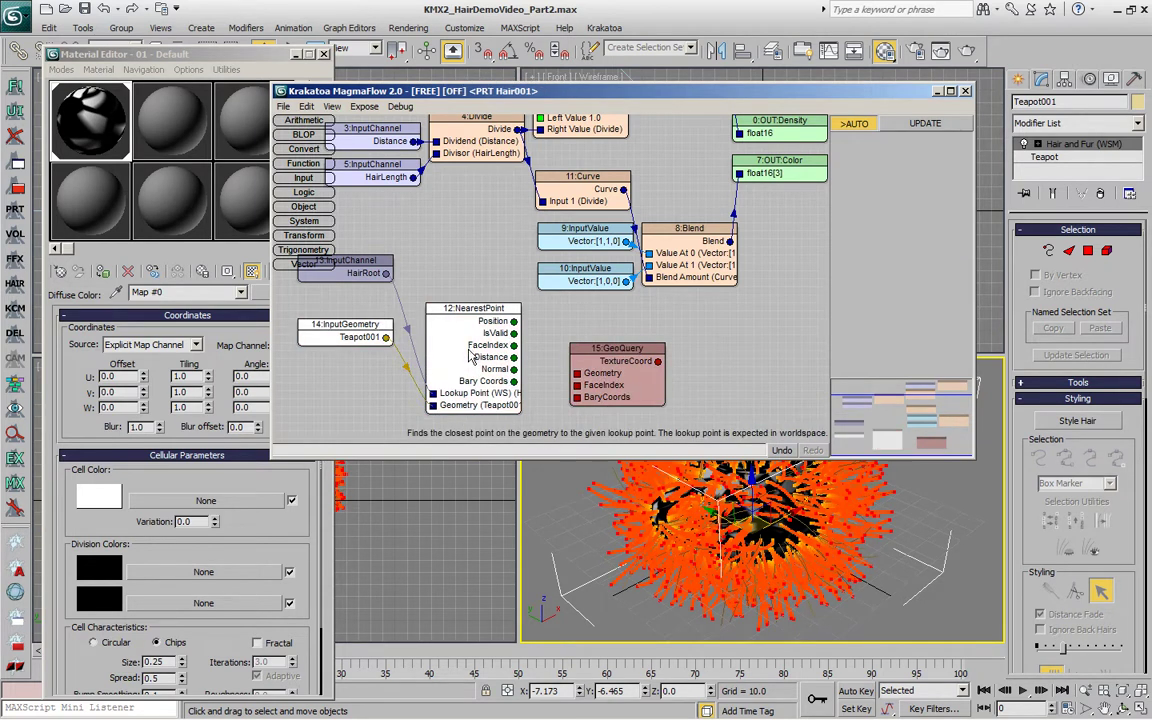
pyautogui.click(598, 335)
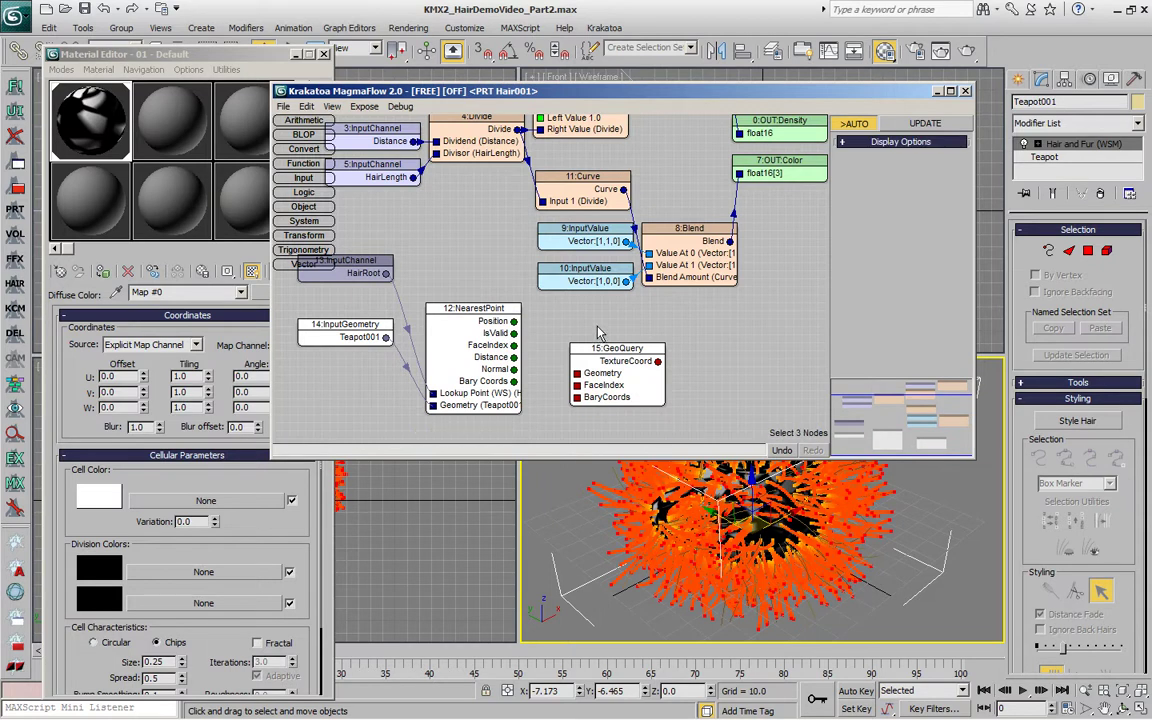
pyautogui.press('c')
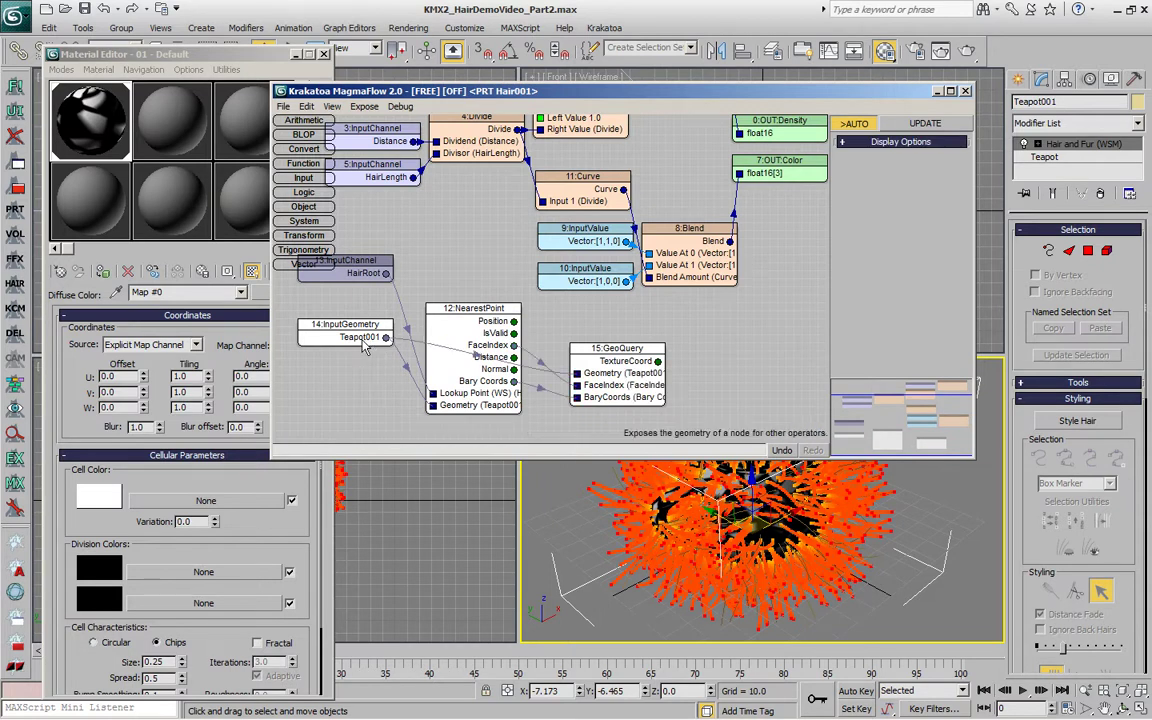
# Shift the NearestPoint and GeoQuery nodes up slightly and place the InputGeometry node below the NearestPoint node.
pyautogui.moveTo(618, 365)
pyautogui.mouseDown()
pyautogui.moveTo(625, 346)
pyautogui.moveTo(620, 358)
pyautogui.mouseUp()
pyautogui.click(724, 340)
pyautogui.moveTo(350, 323); pyautogui.dragTo(359, 425)
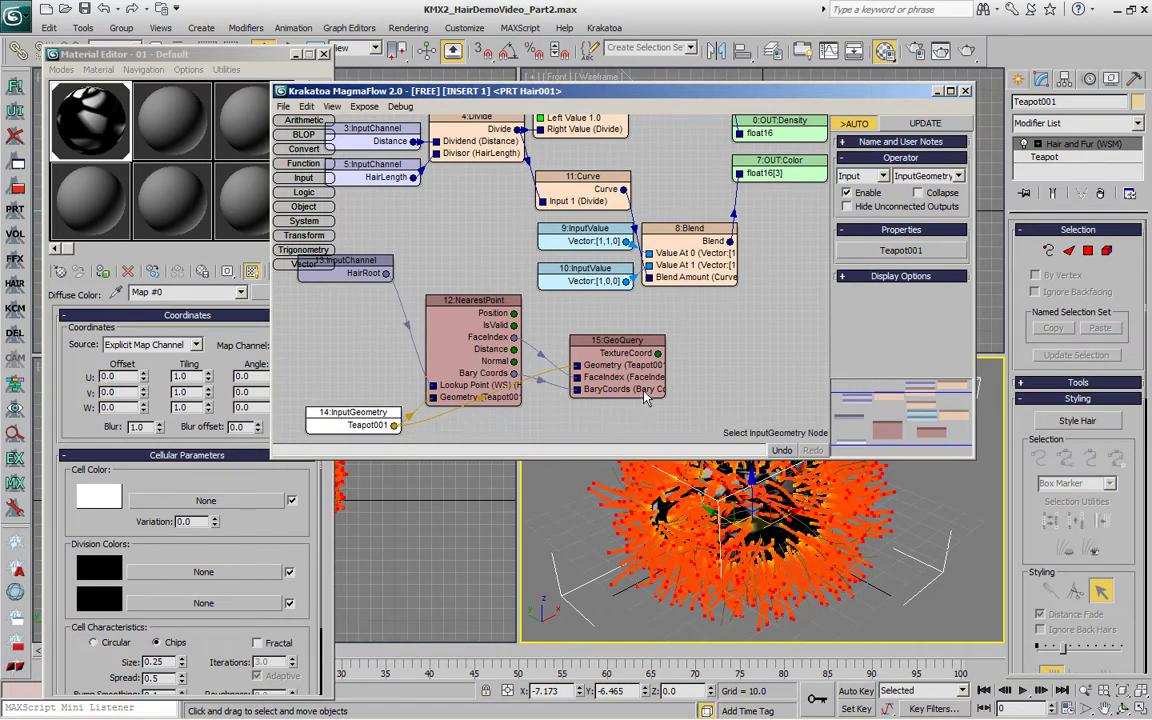
pyautogui.click(719, 369)
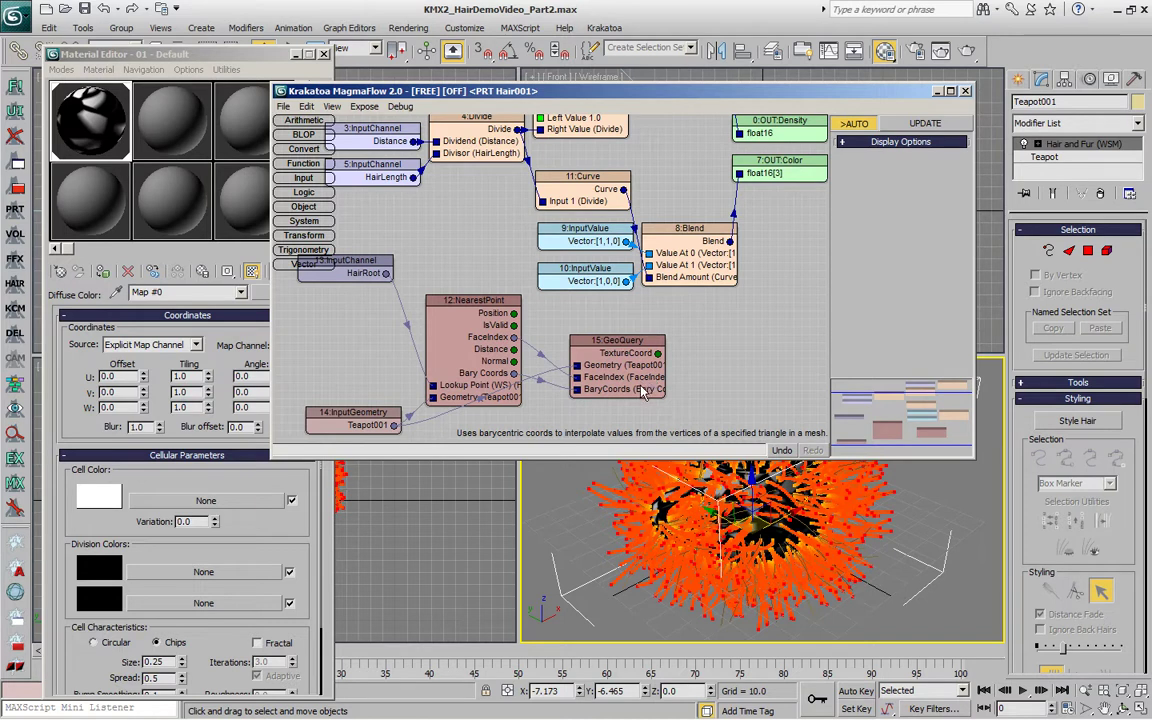
# Add an InputTexmap node beside the GeoQuery node and connect GeoQuery's TextureCoord output to its TextureCoord input.
pyautogui.rightClick(711, 345)
pyautogui.click(750, 458)
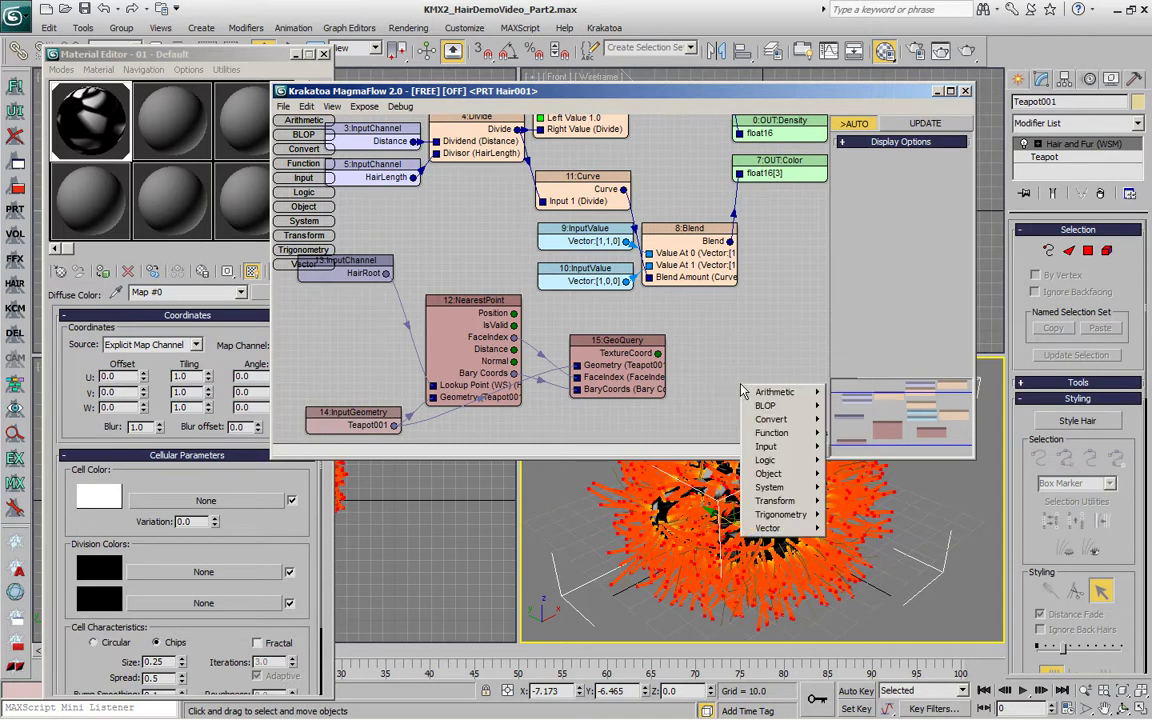
pyautogui.moveTo(778, 447)
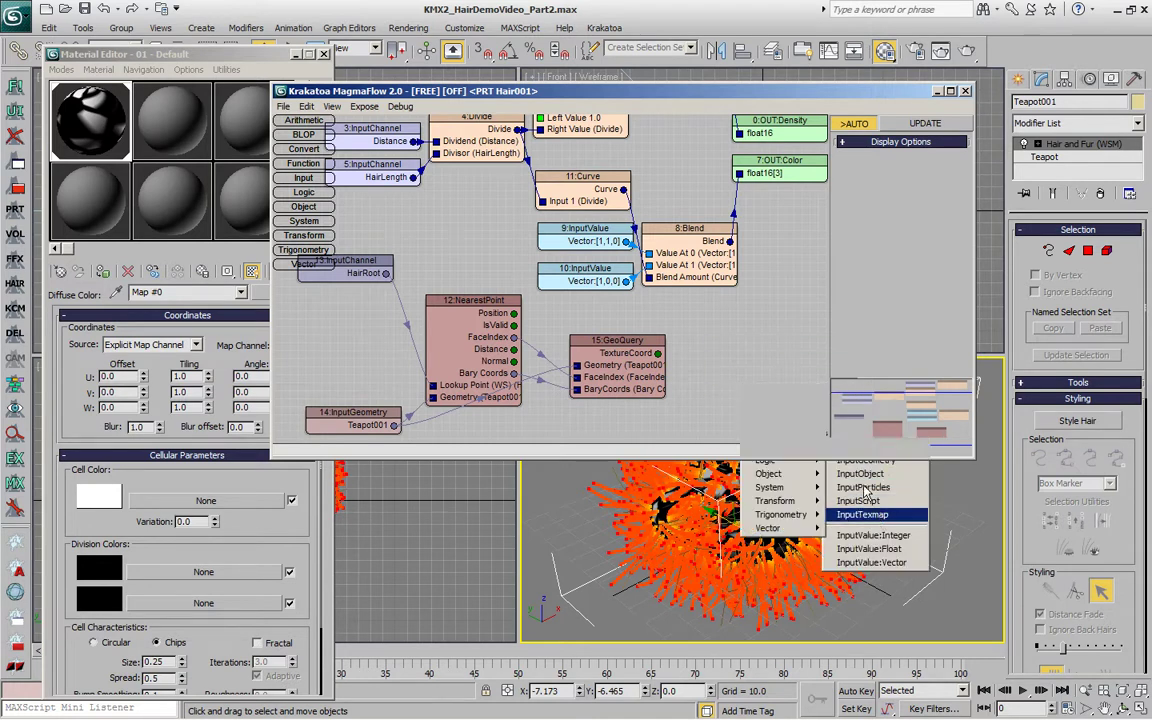
pyautogui.click(885, 515)
pyautogui.moveTo(736, 391); pyautogui.dragTo(734, 374)
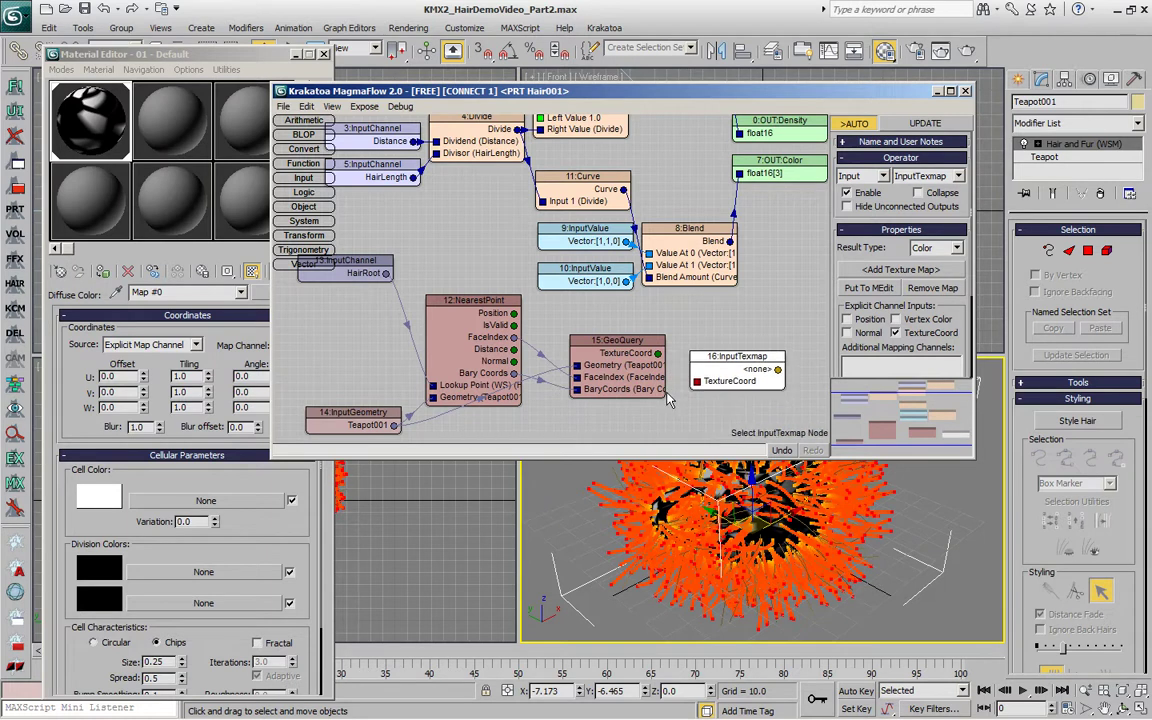
pyautogui.moveTo(695, 381); pyautogui.dragTo(698, 384)
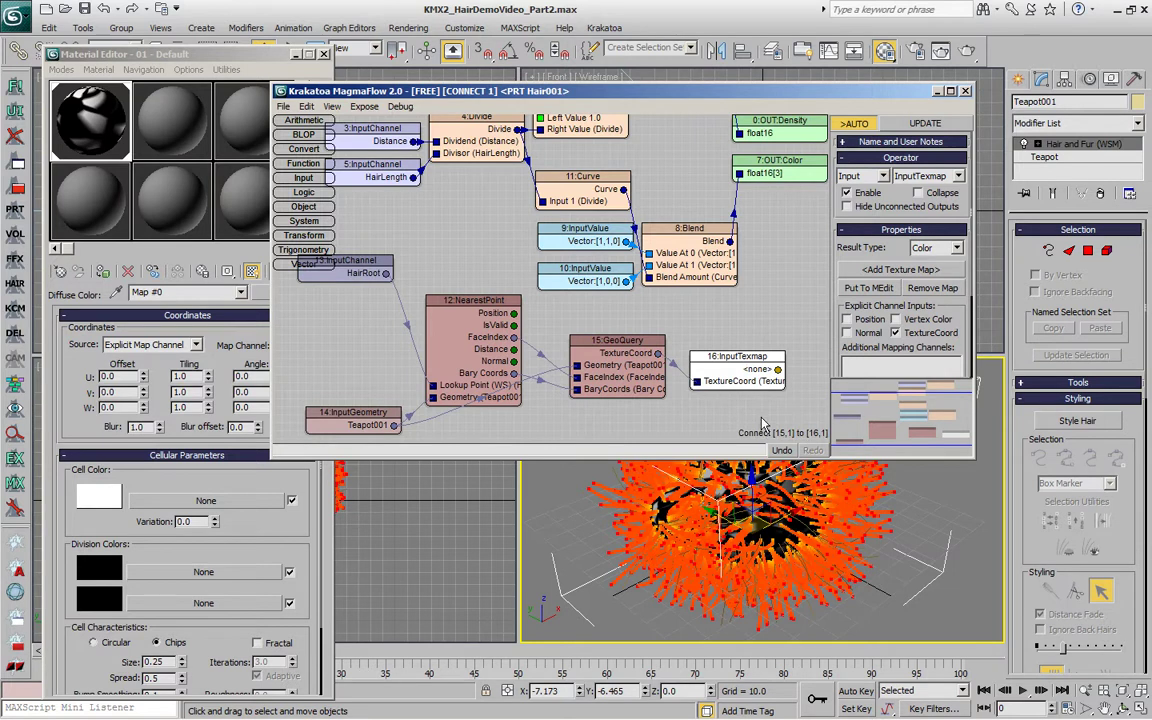
pyautogui.click(716, 410)
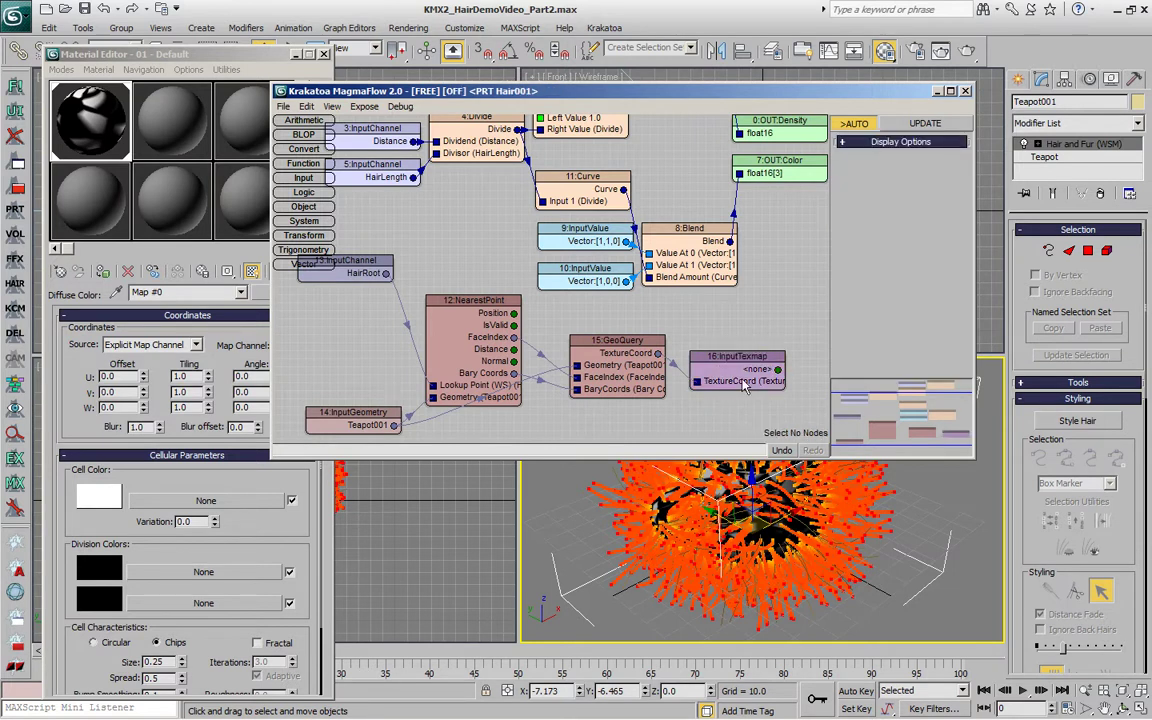
# Assign the scene's existing Cellular map, Map #0, to the InputTexmap node.
pyautogui.click(779, 369)
pyautogui.click(912, 272)
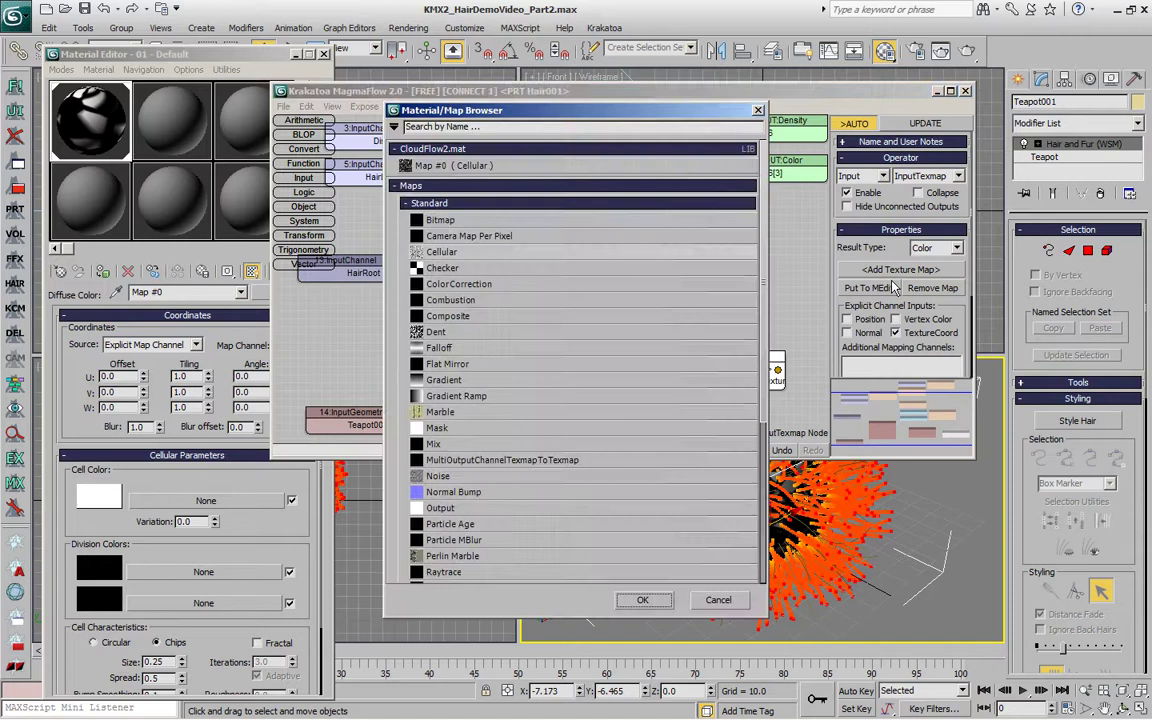
pyautogui.scroll(-5, 690, 420)
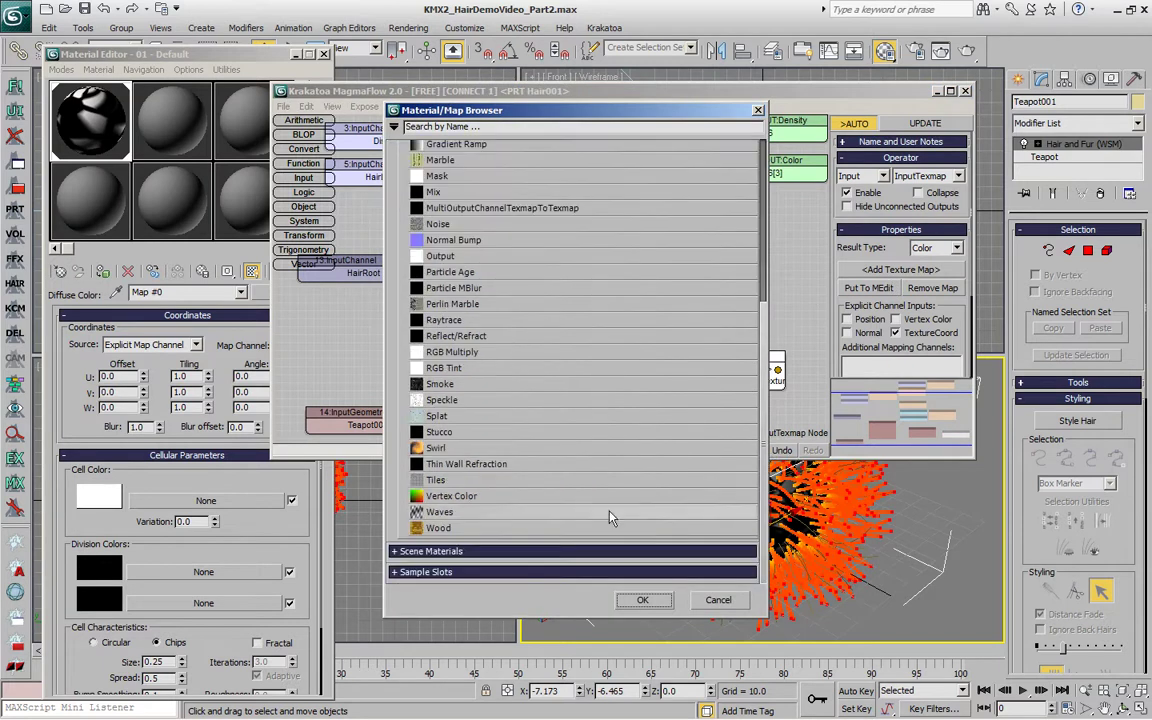
pyautogui.click(400, 552)
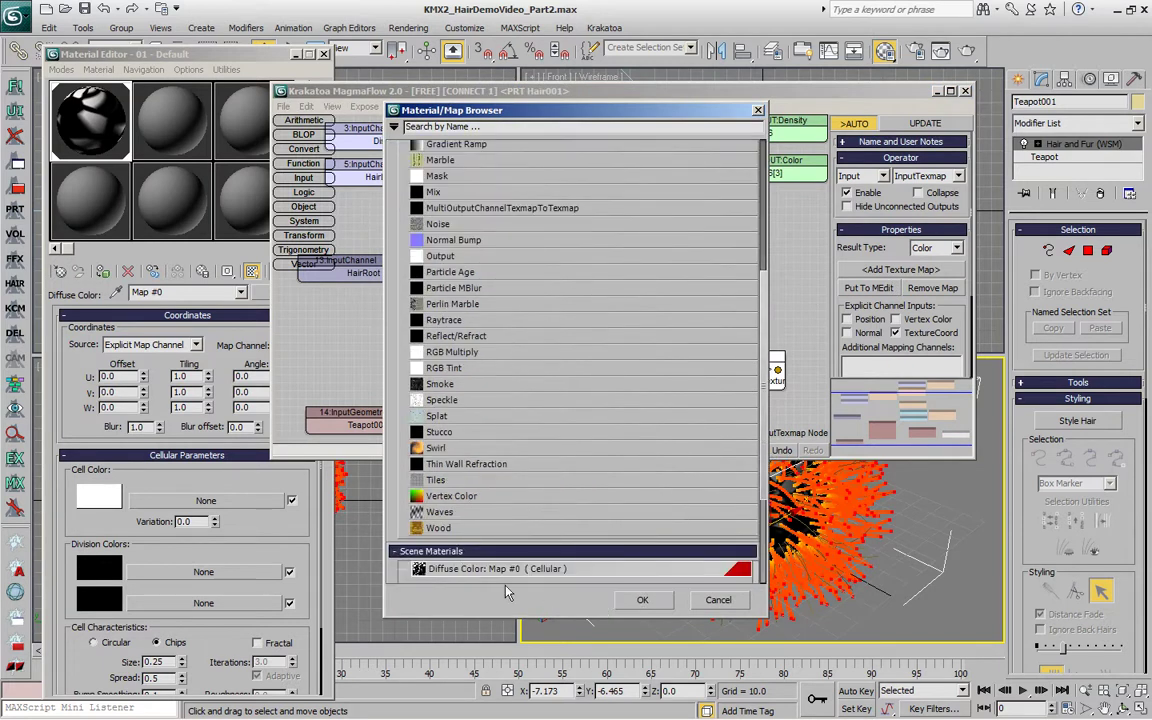
pyautogui.doubleClick(511, 571)
pyautogui.click(546, 404)
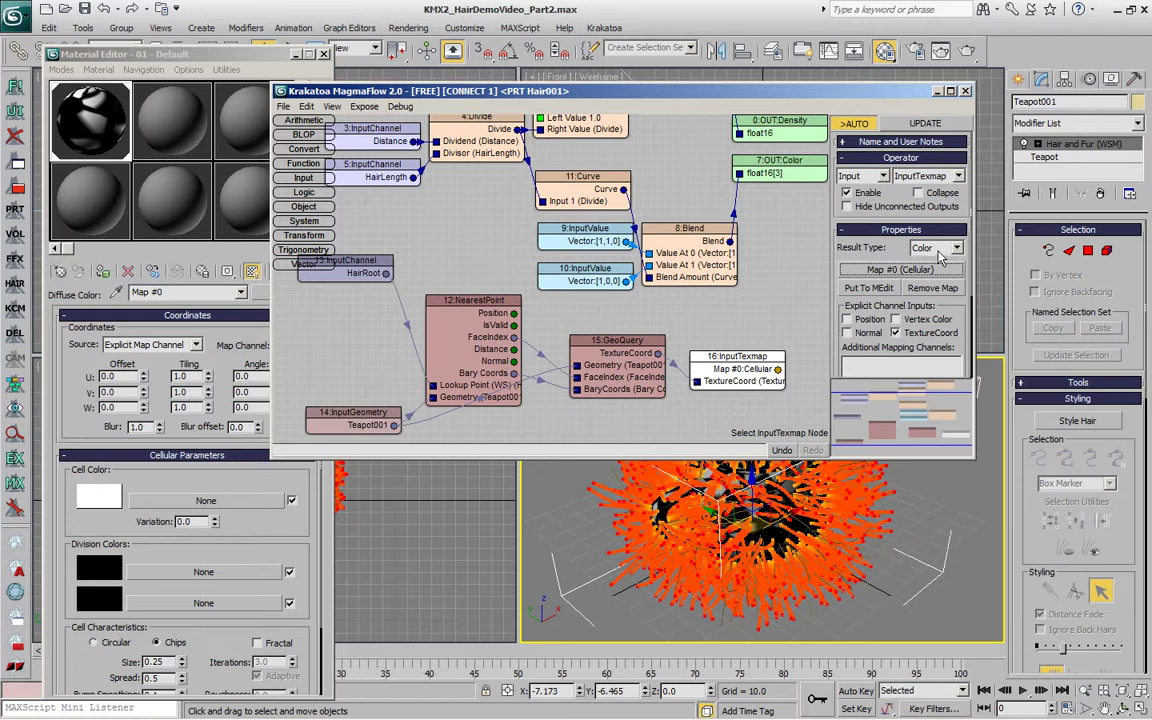
# Insert a Multiply node between the Blend node and the Color output, and connect the InputTexmap output to its right value.
pyautogui.click(703, 249)
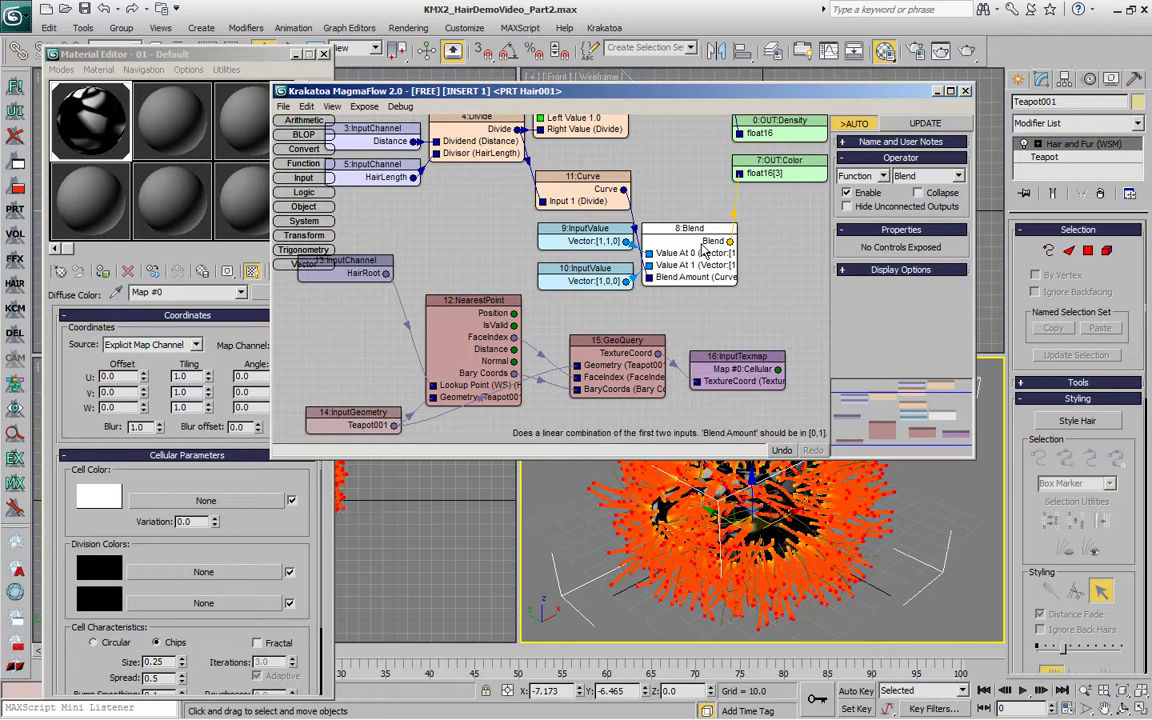
pyautogui.press('*')
pyautogui.moveTo(766, 220); pyautogui.dragTo(821, 261)
pyautogui.moveTo(764, 302); pyautogui.dragTo(705, 311, button='middle')
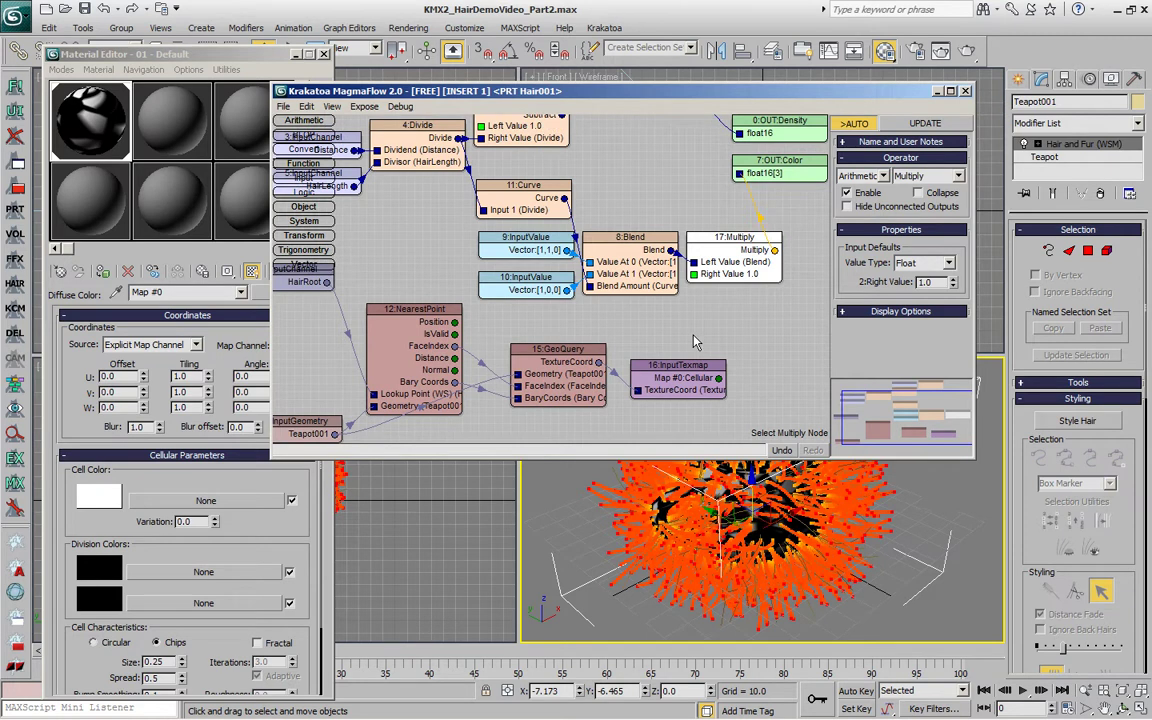
pyautogui.click(735, 333)
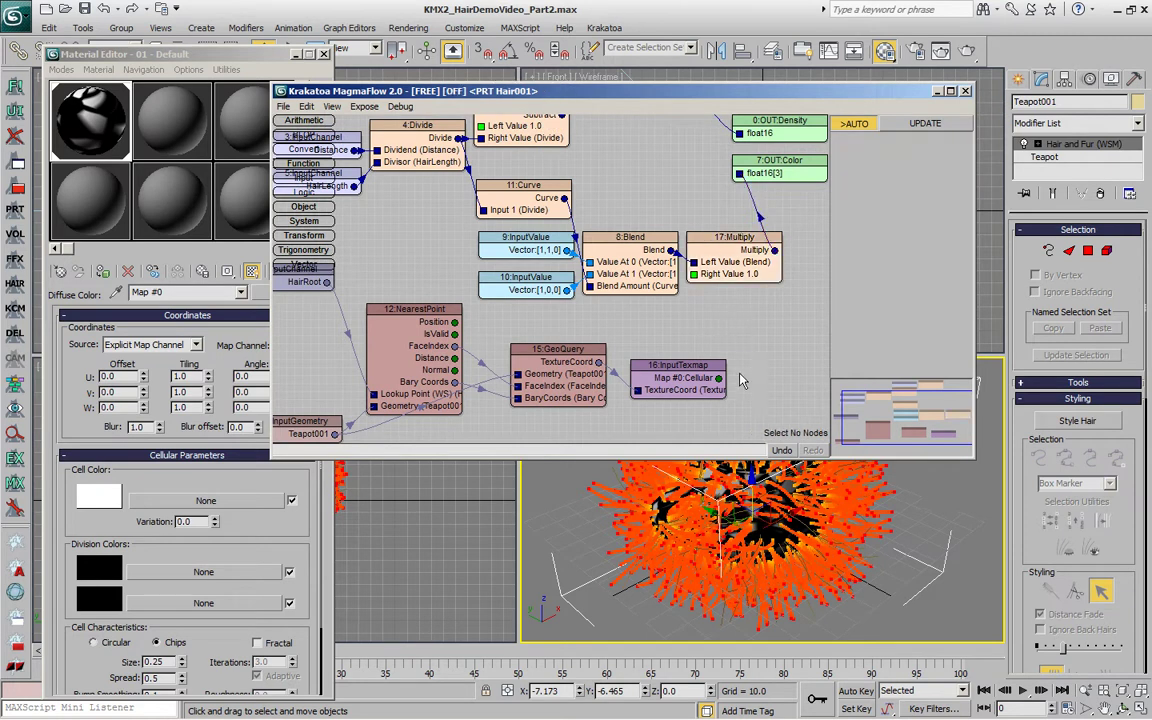
pyautogui.moveTo(719, 379)
pyautogui.mouseDown()
pyautogui.moveTo(697, 280)
pyautogui.moveTo(721, 362)
pyautogui.mouseUp()
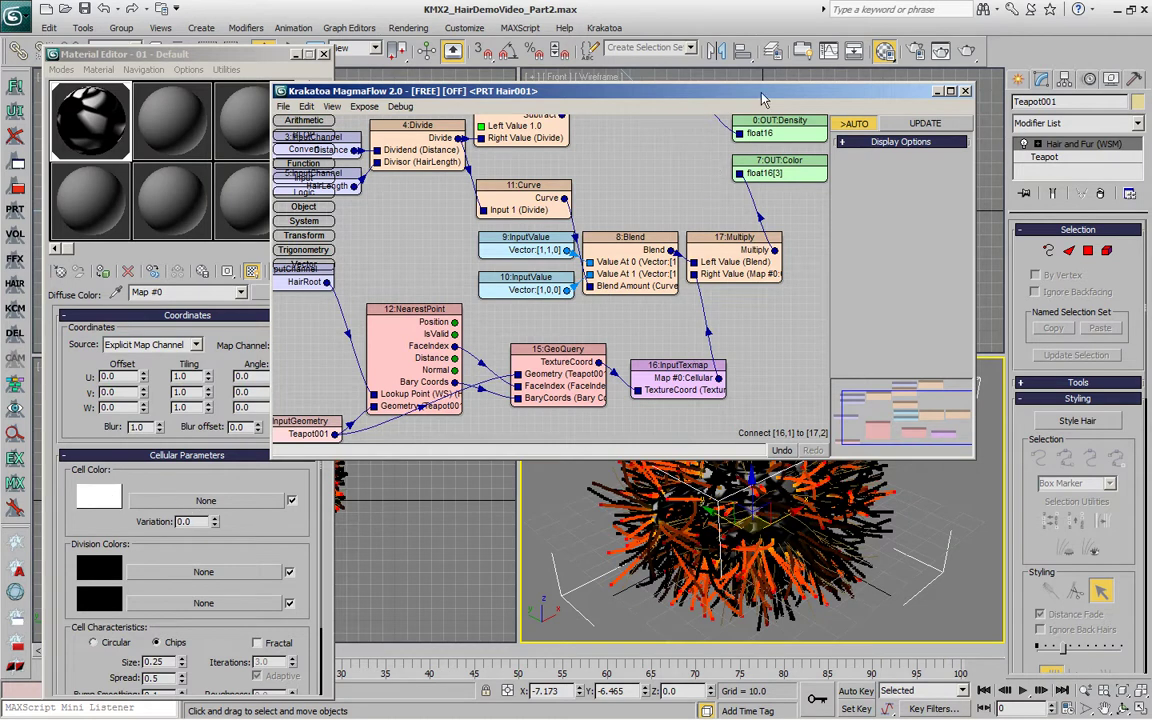
# Render the perspective view and check the alpha channel of the rendered hair.
pyautogui.click(941, 46)
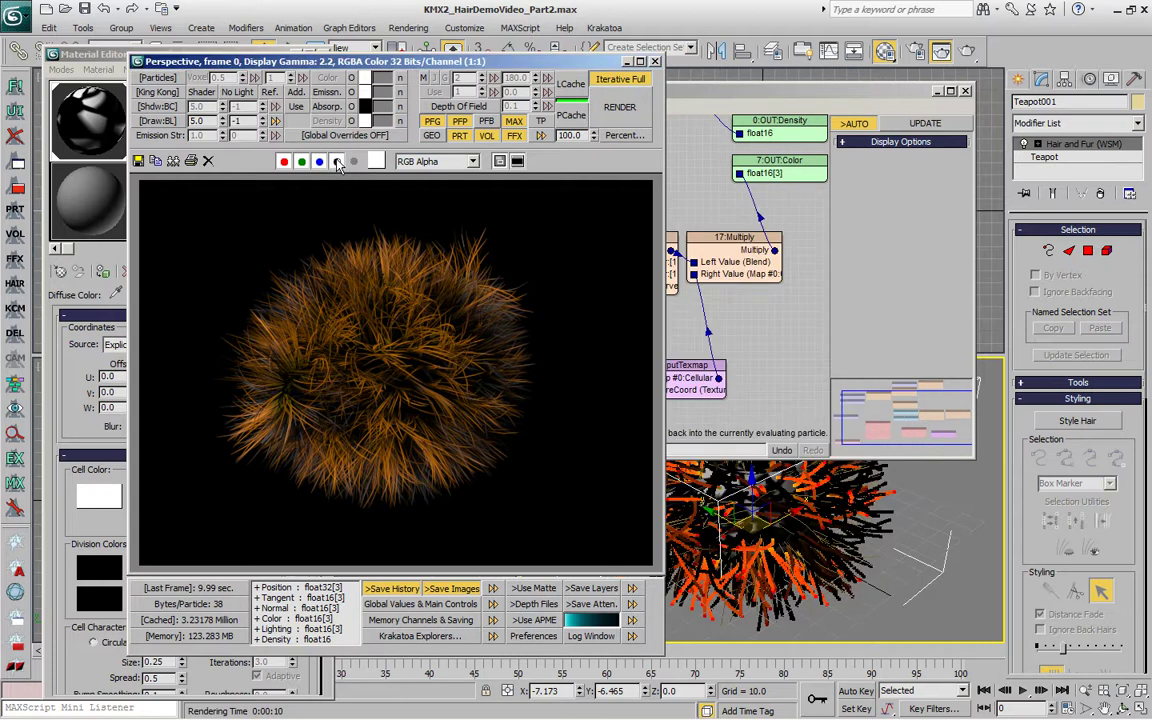
pyautogui.click(336, 161)
pyautogui.click(336, 161)
# Connect the InputTexmap node's output directly to the Color output, bypassing the Multiply node.
pyautogui.click(783, 306)
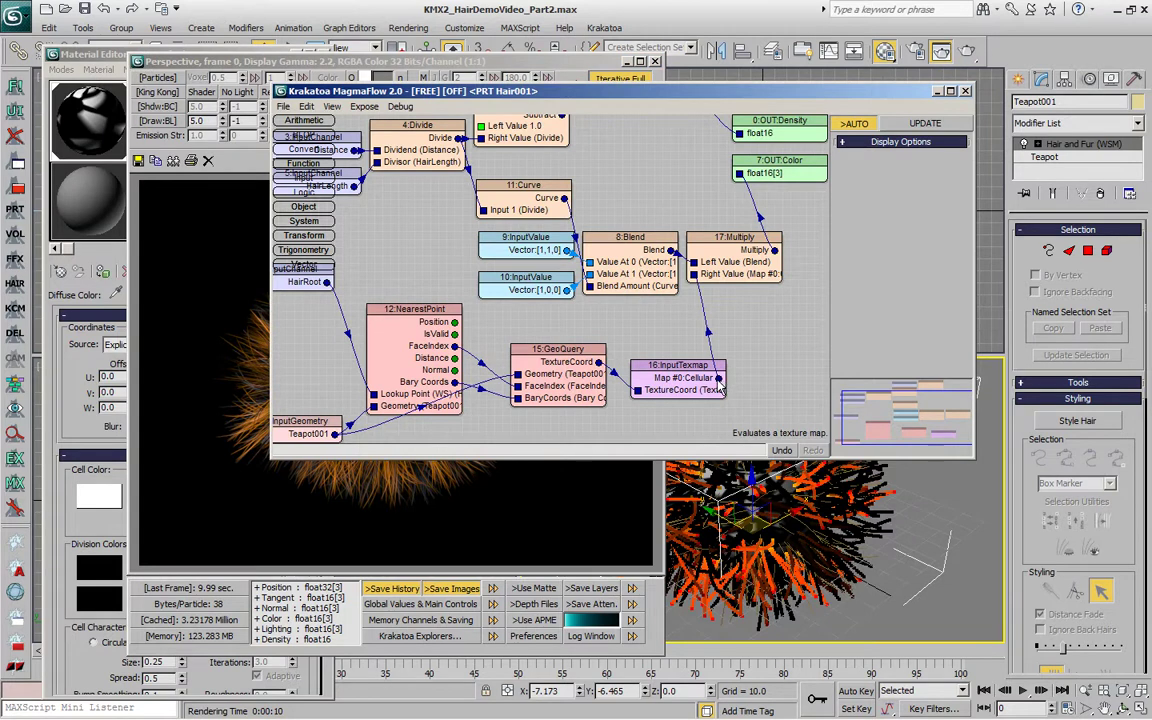
pyautogui.moveTo(719, 380); pyautogui.dragTo(739, 174)
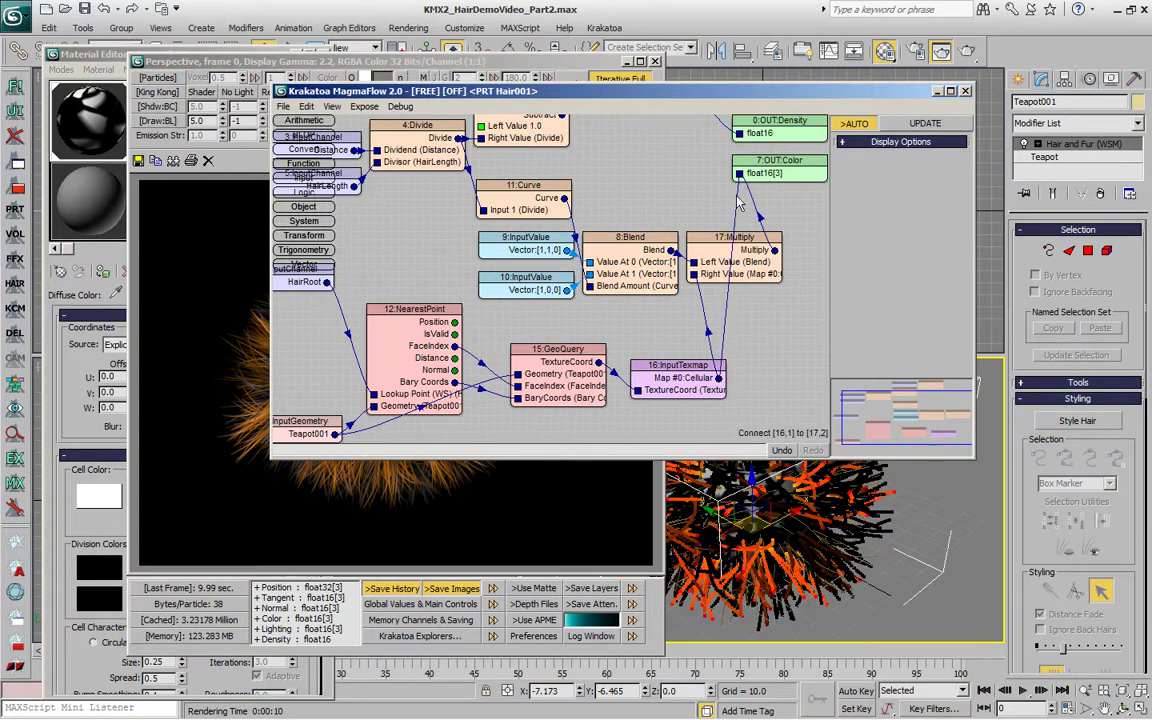
pyautogui.moveTo(710, 325); pyautogui.dragTo(739, 173)
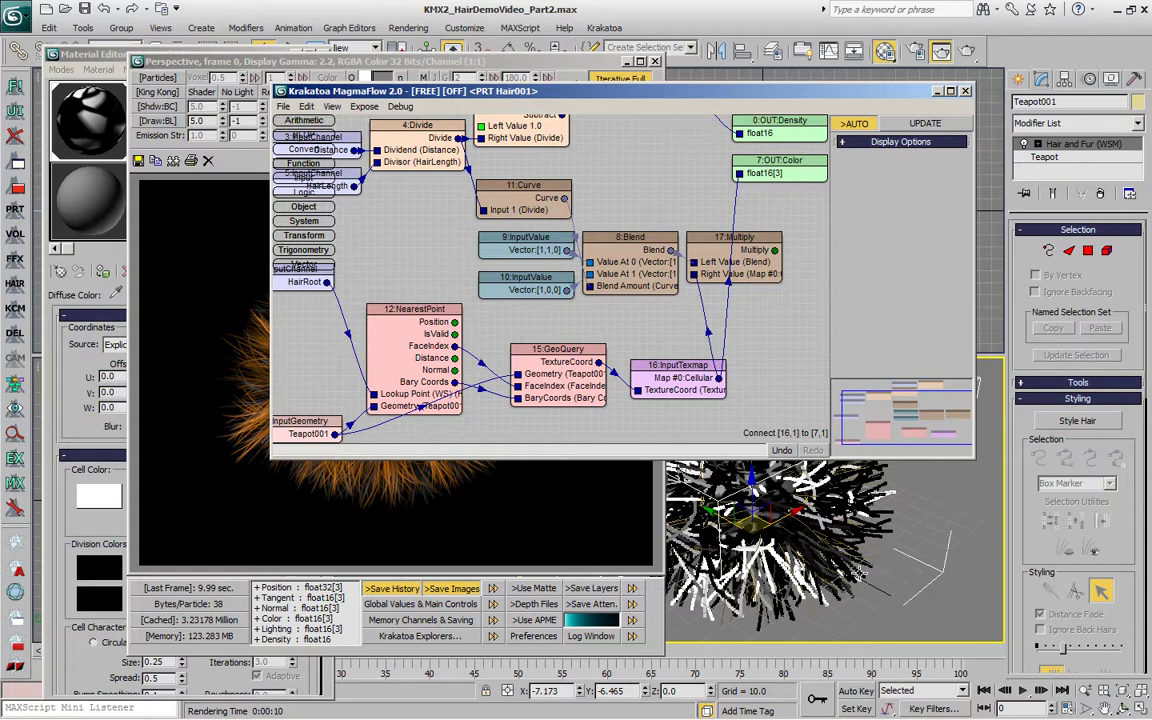
# Set the Cellular map's second division color to cyan and its first to magenta (221, 0, 192), and render the hair.
pyautogui.click(98, 597)
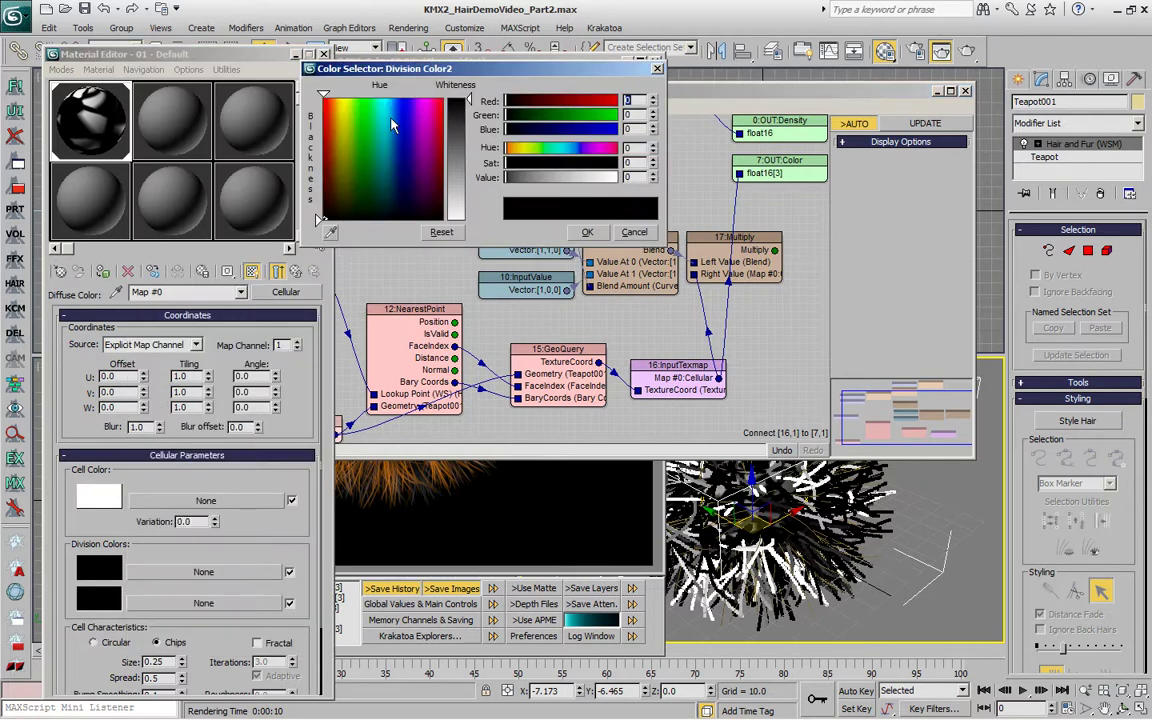
pyautogui.click(385, 120)
pyautogui.click(98, 567)
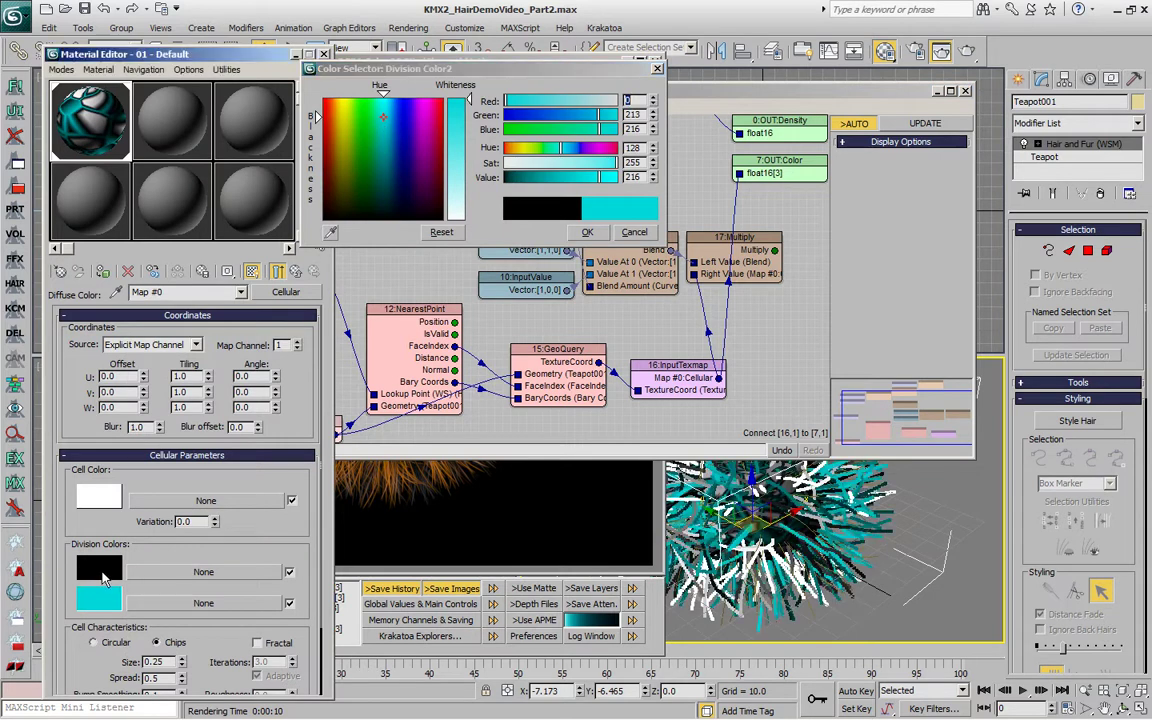
pyautogui.click(422, 122)
pyautogui.click(426, 115)
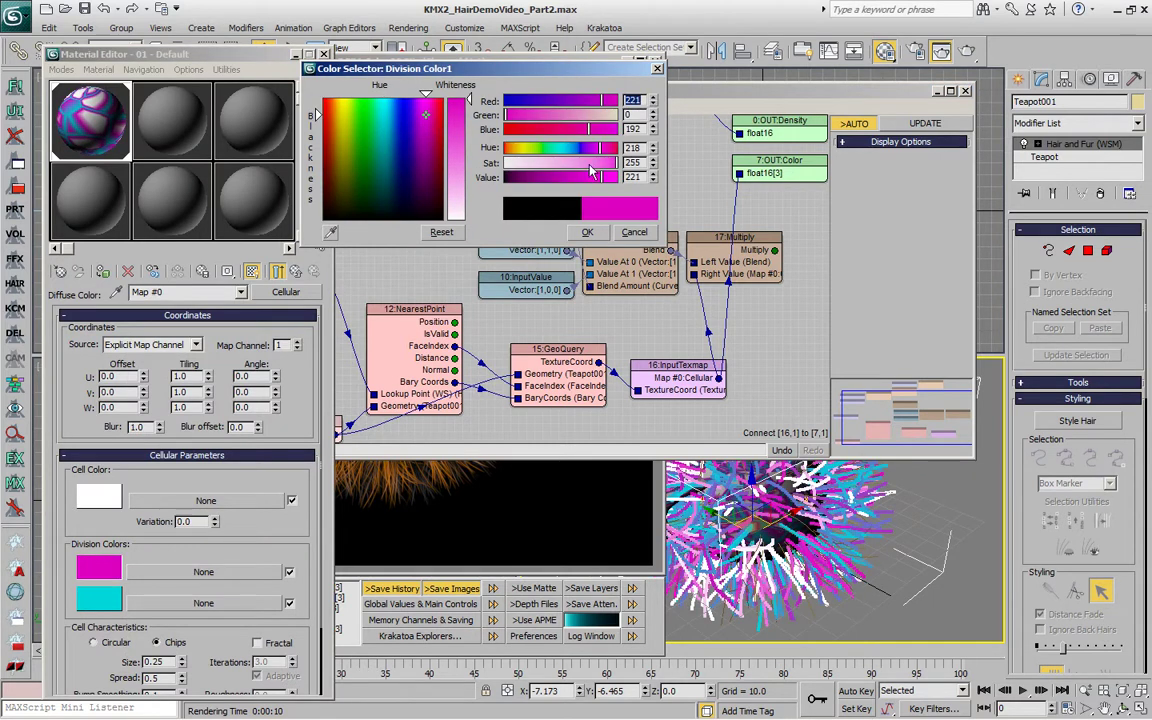
pyautogui.click(594, 232)
pyautogui.click(590, 509)
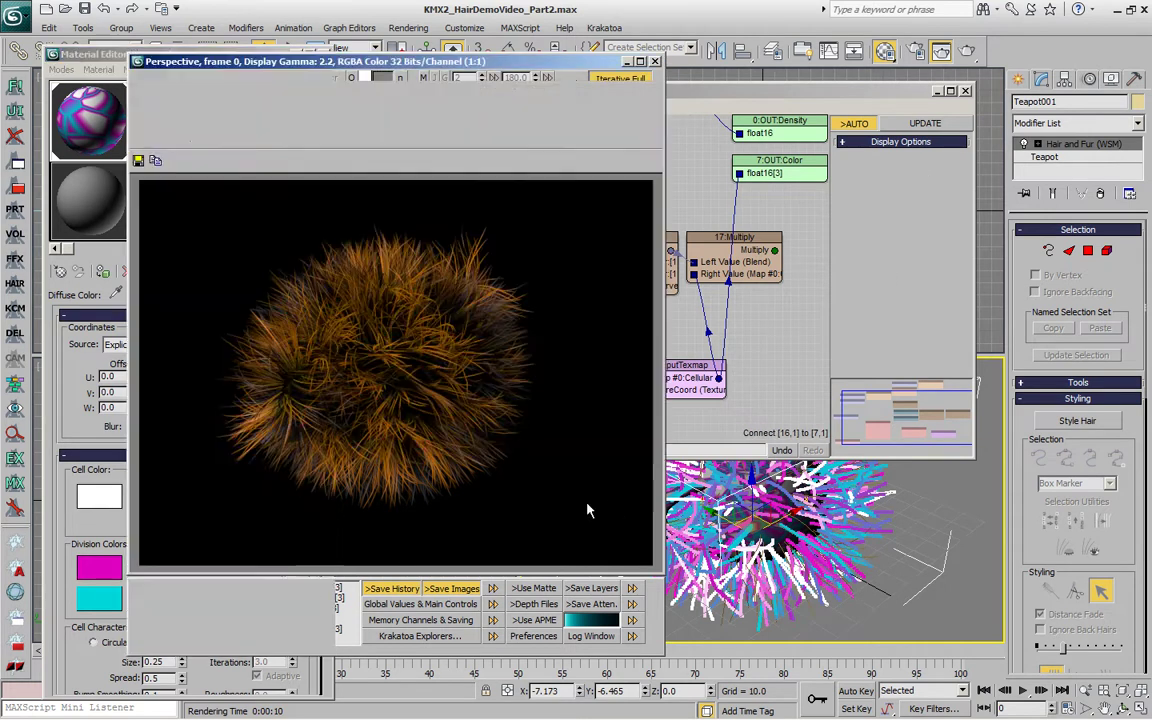
pyautogui.click(636, 116)
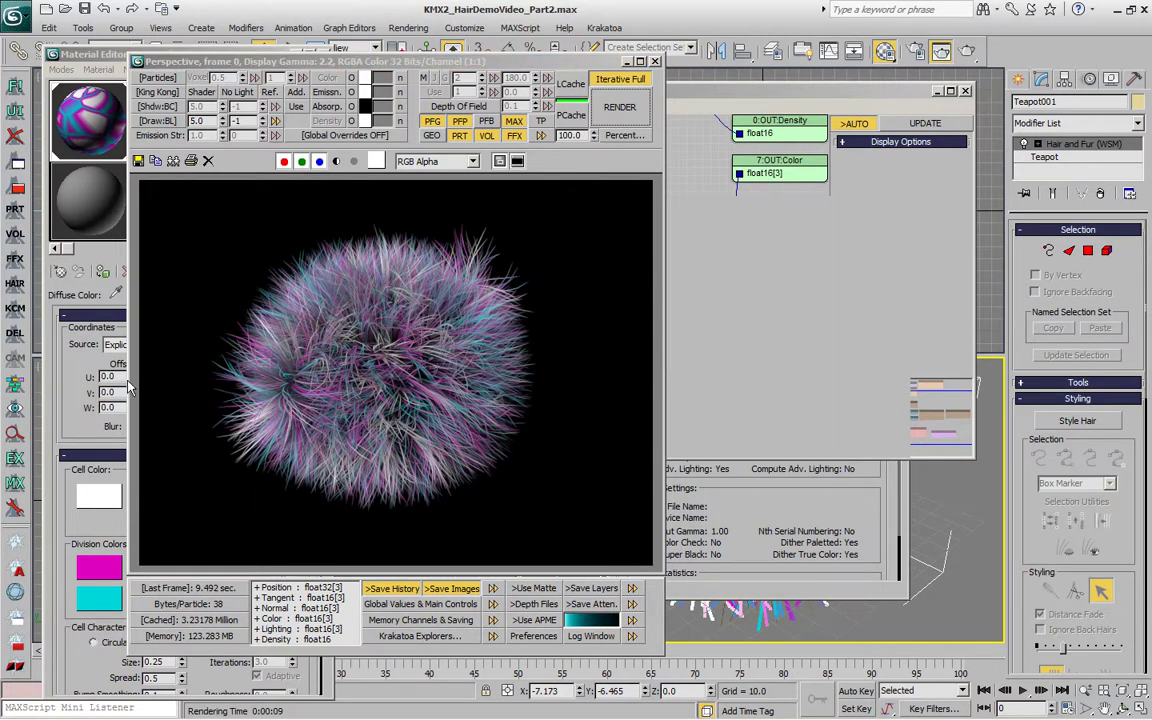
# Replace the Cellular map with a Bitmap using ABALONE.JPG from the Misc maps folder and render the hair.
pyautogui.click(62, 351)
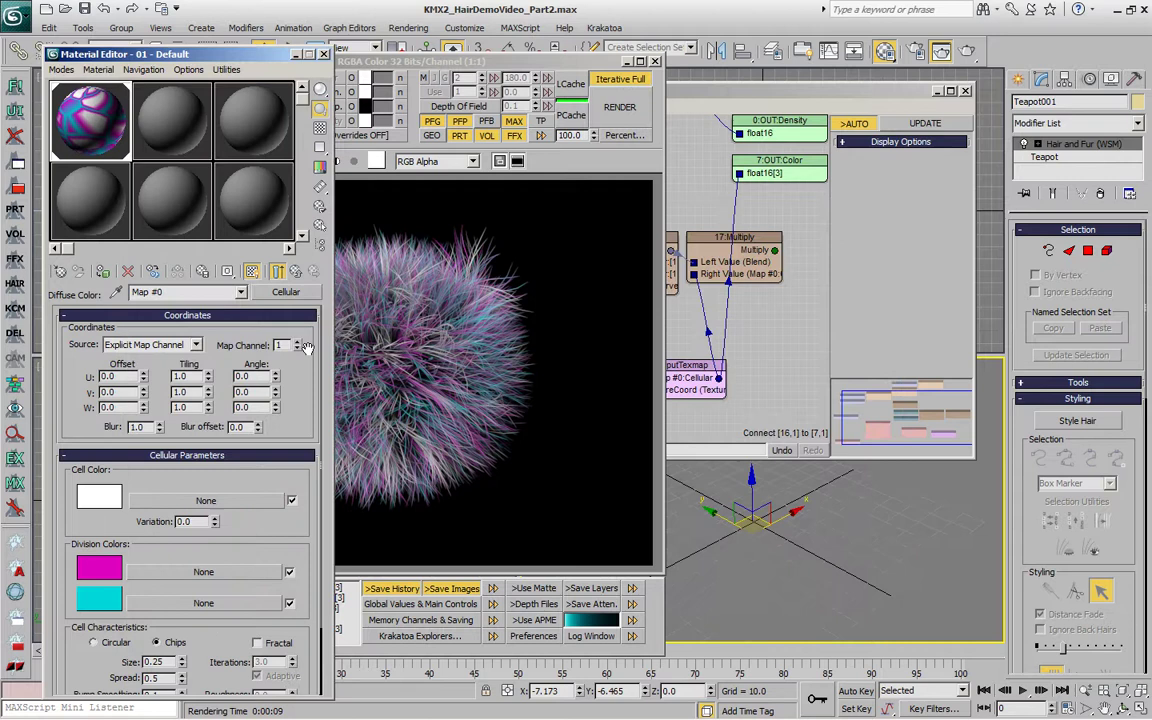
pyautogui.click(286, 291)
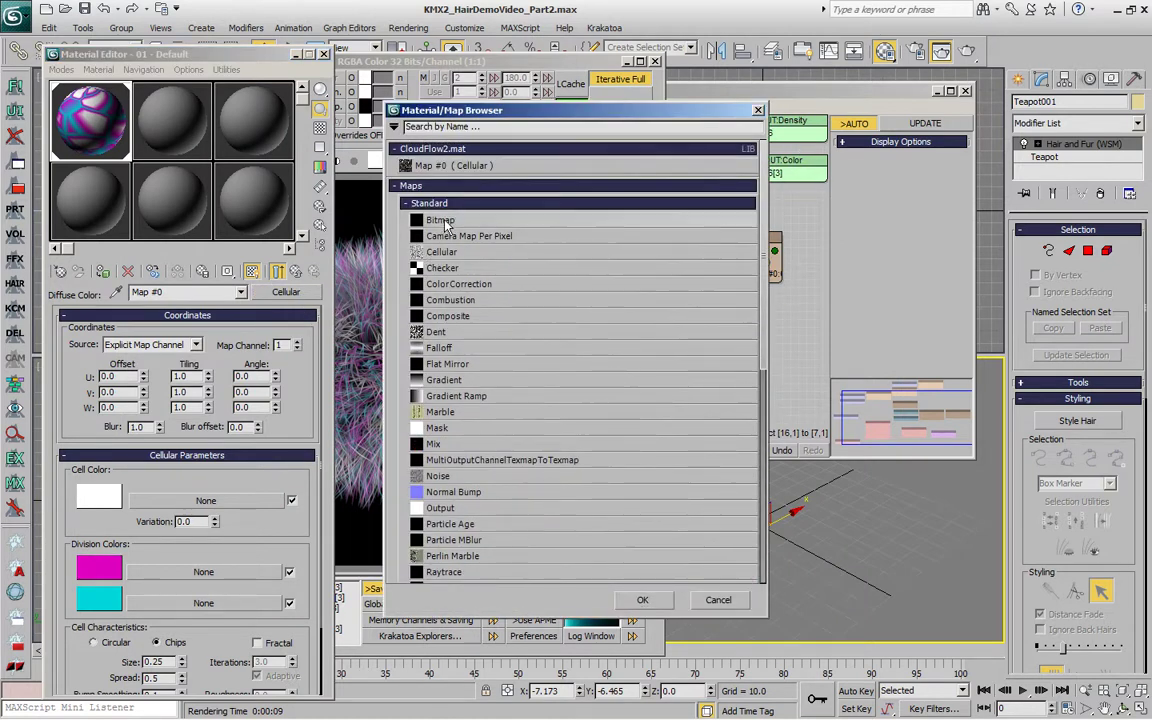
pyautogui.doubleClick(440, 220)
pyautogui.click(57, 110)
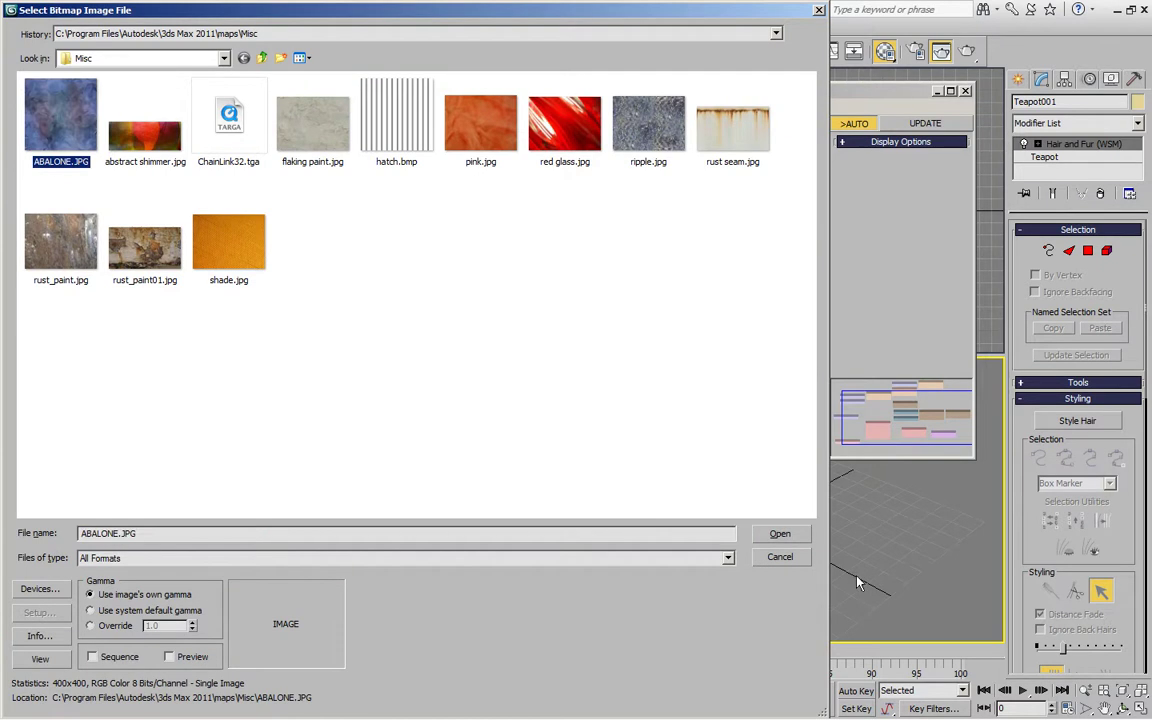
pyautogui.click(779, 533)
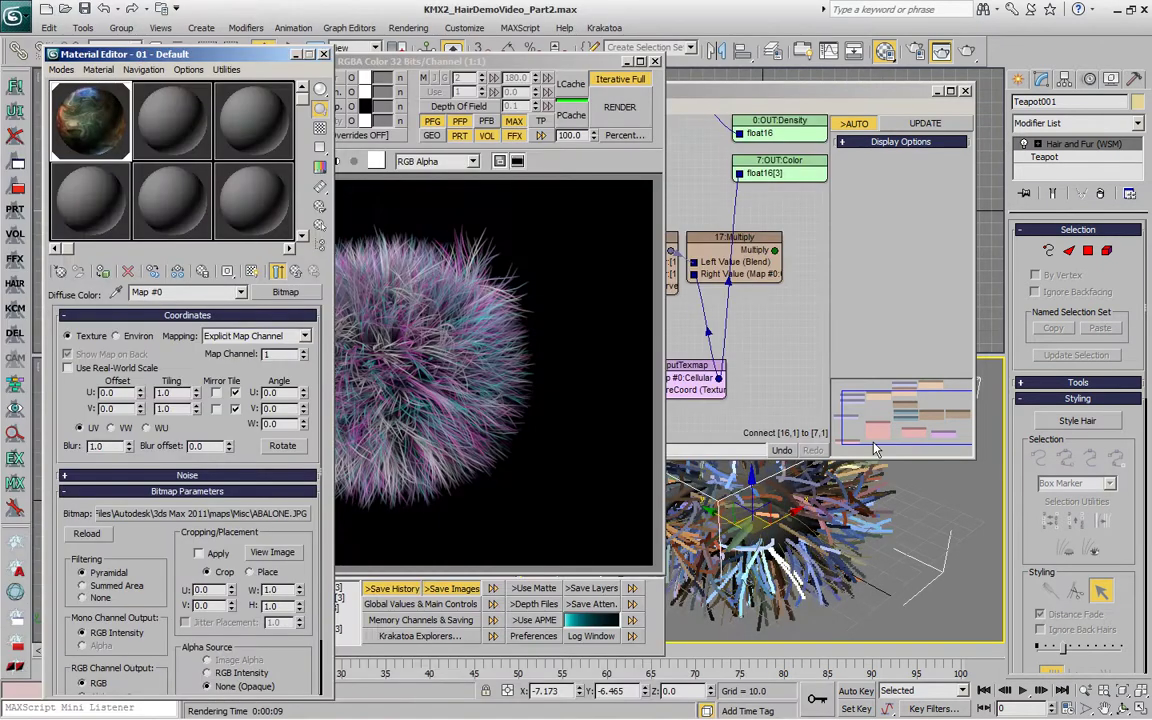
pyautogui.click(619, 107)
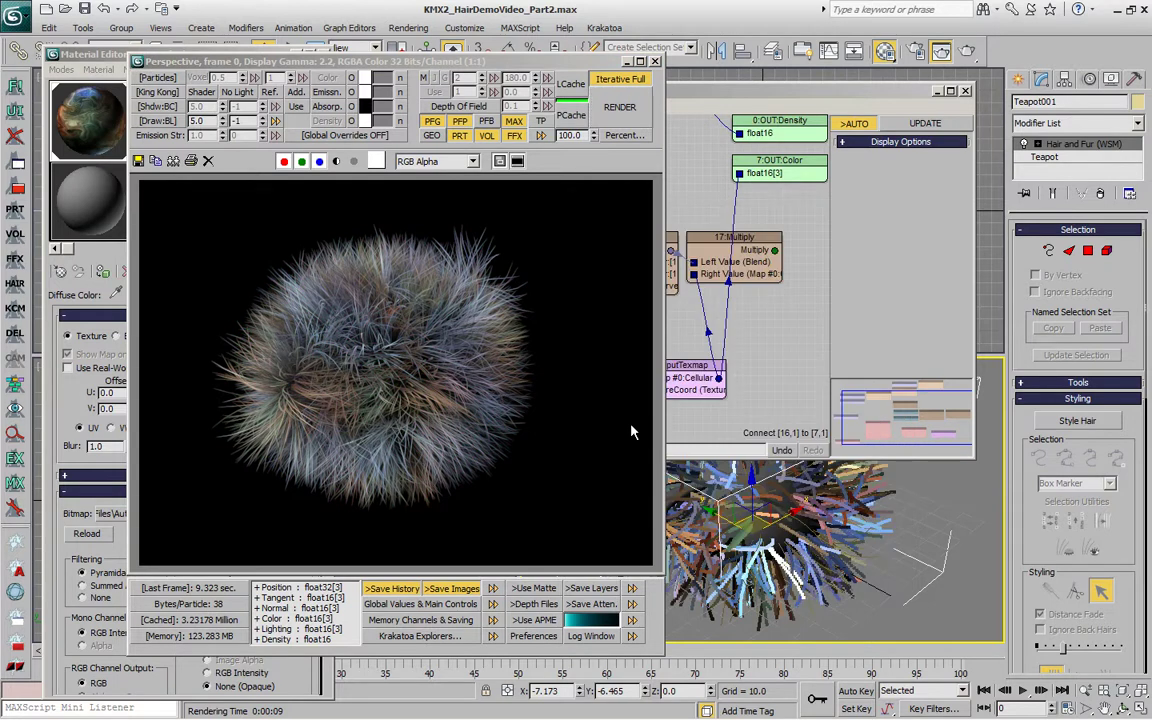
# Reconnect the Multiply node's output to the Color output and change the node's operator to Add.
pyautogui.click(792, 295)
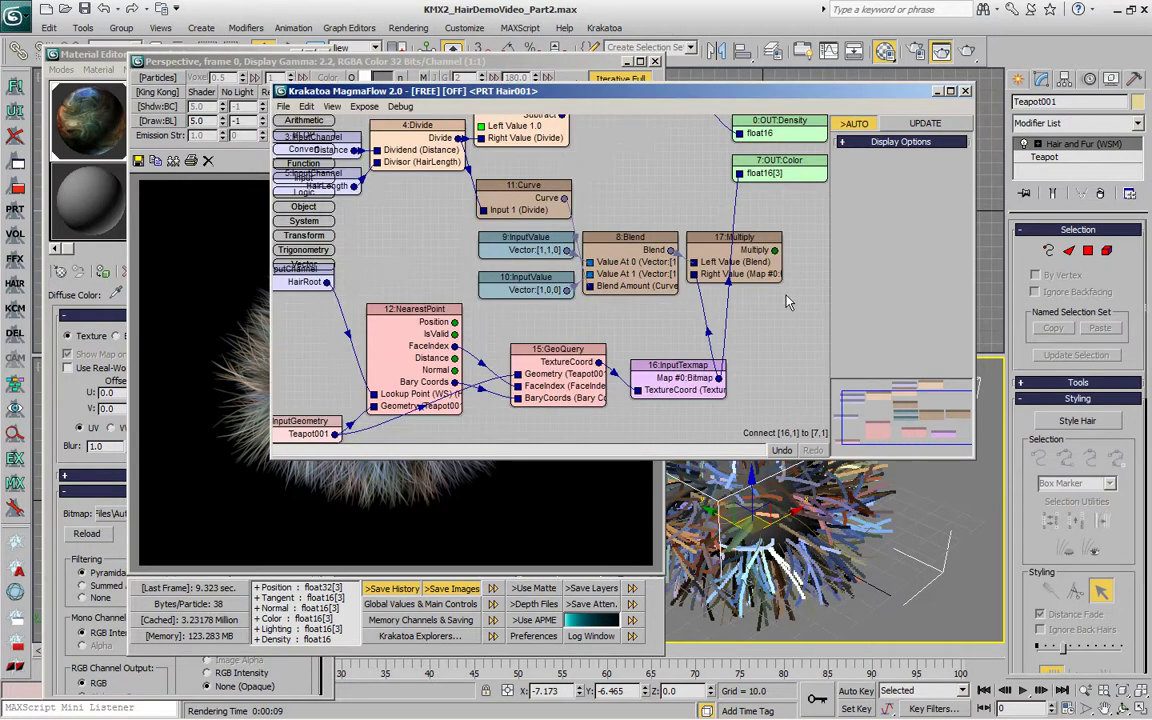
pyautogui.moveTo(776, 251); pyautogui.dragTo(739, 173)
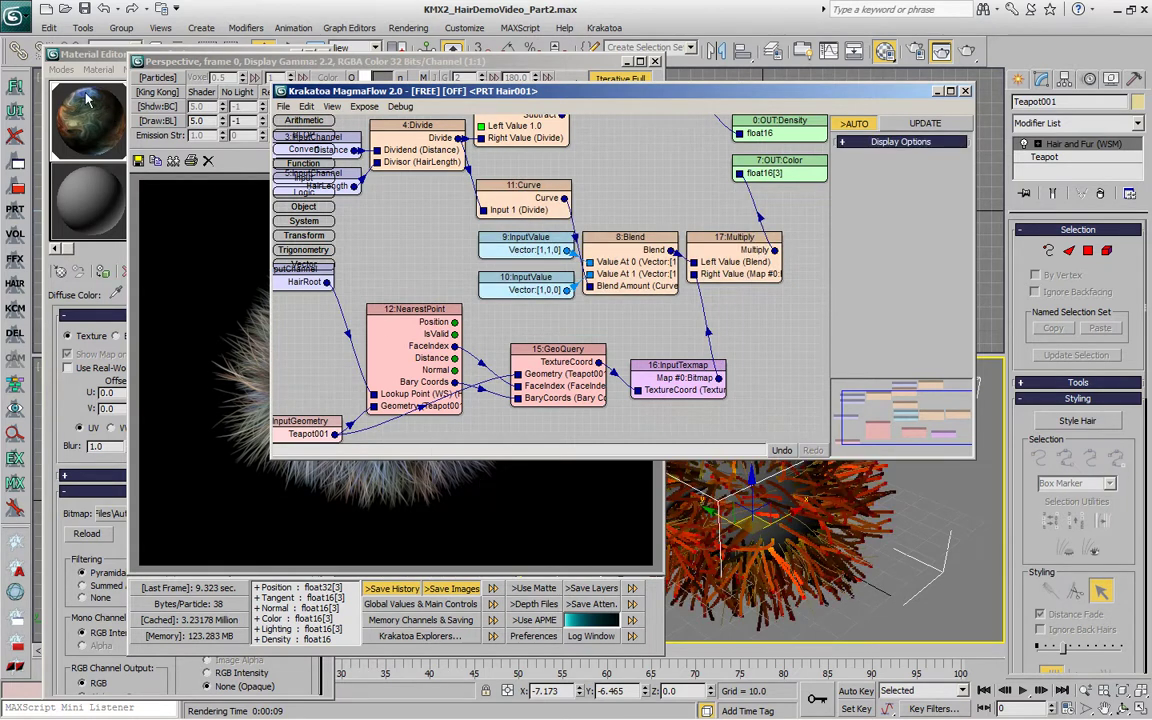
pyautogui.click(740, 245)
pyautogui.click(918, 178)
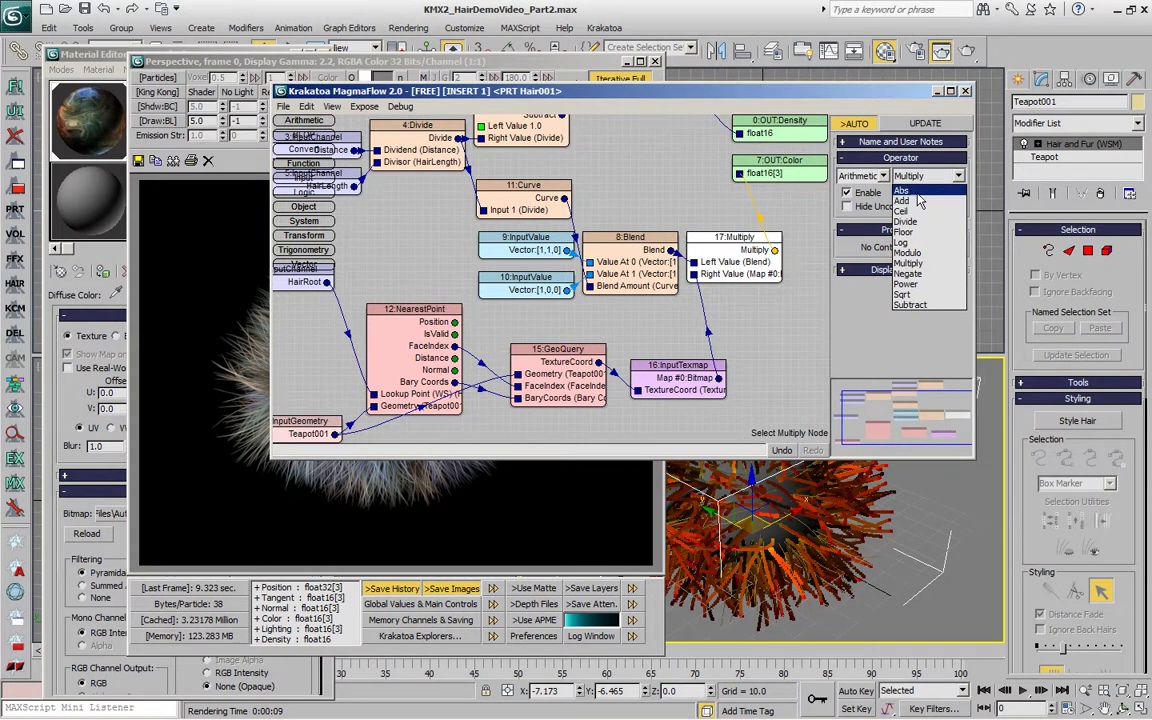
pyautogui.click(912, 201)
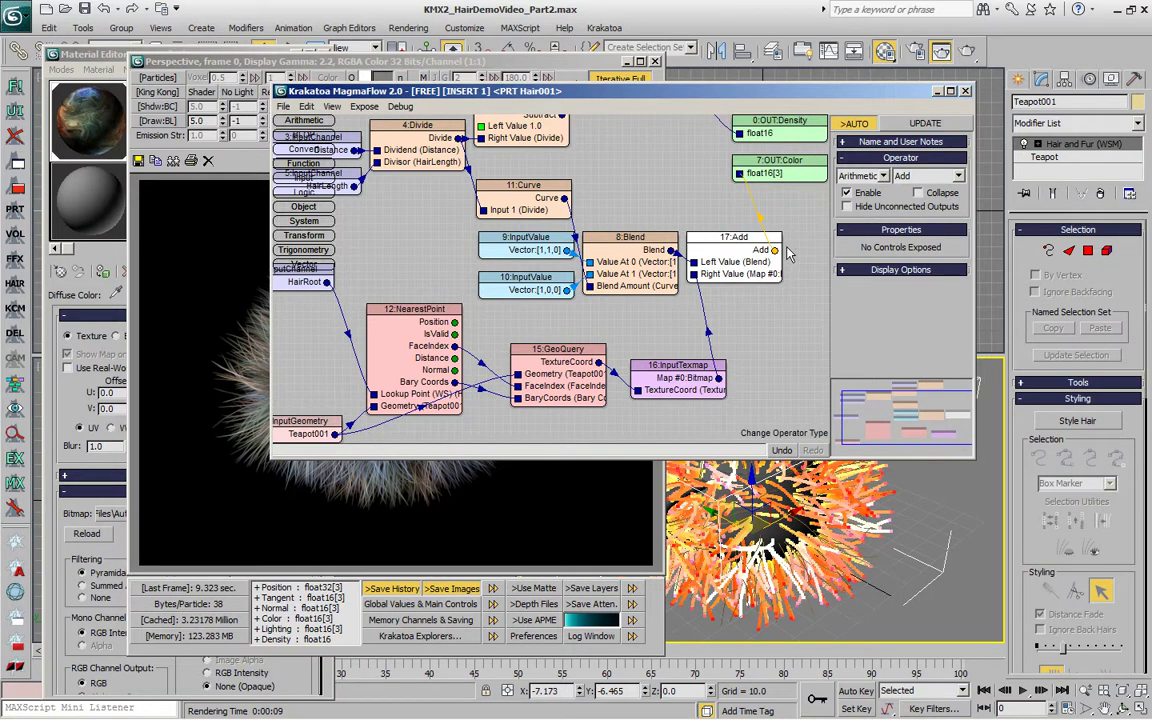
# Insert a Multiply node with a right value of 0.6 between the InputTexmap and Add nodes, and render the hair.
pyautogui.click(754, 330)
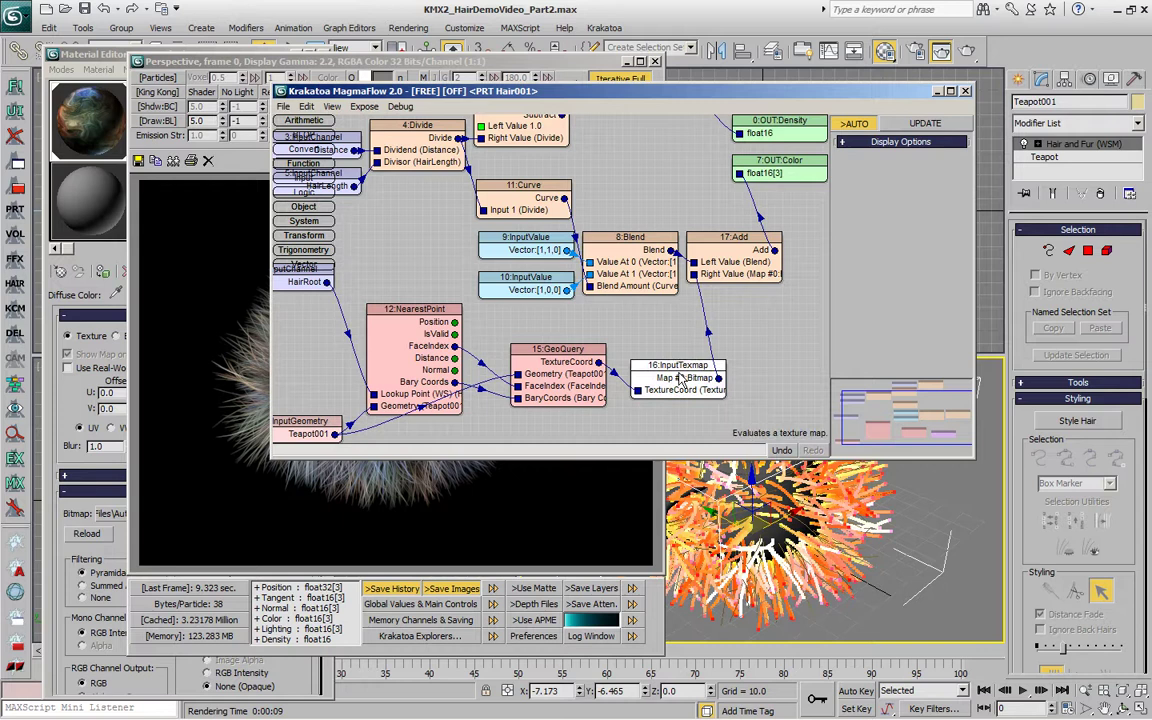
pyautogui.click(660, 395)
pyautogui.press('*')
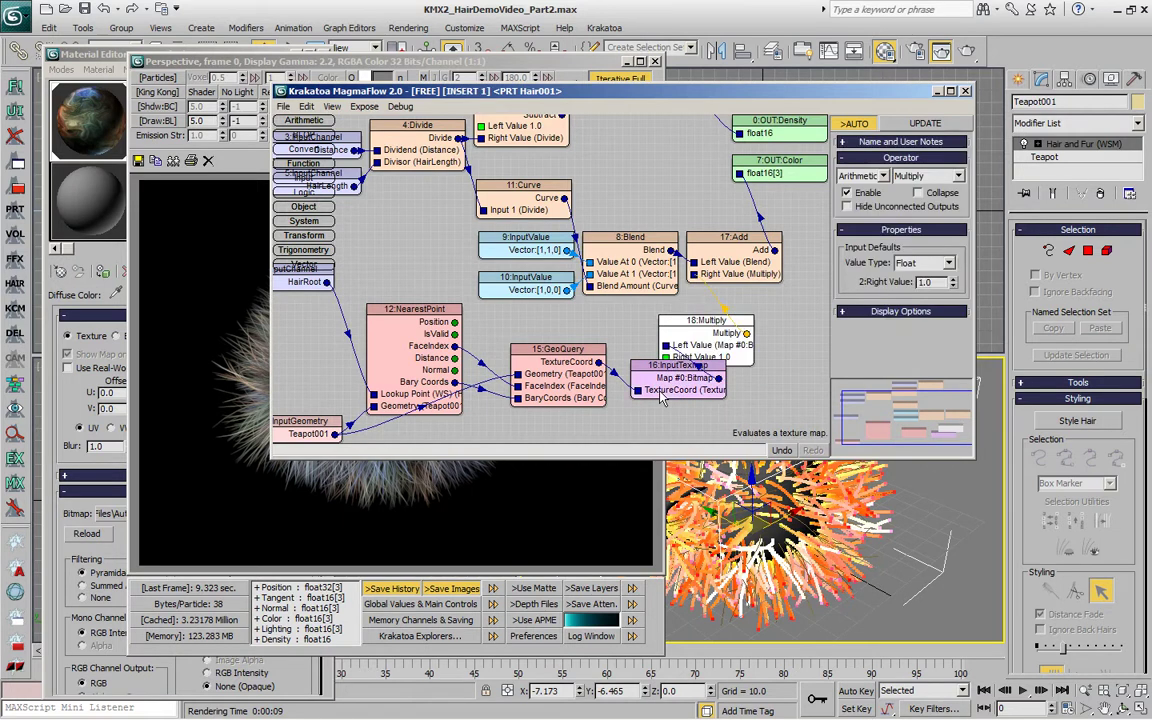
pyautogui.moveTo(706, 340); pyautogui.dragTo(720, 326)
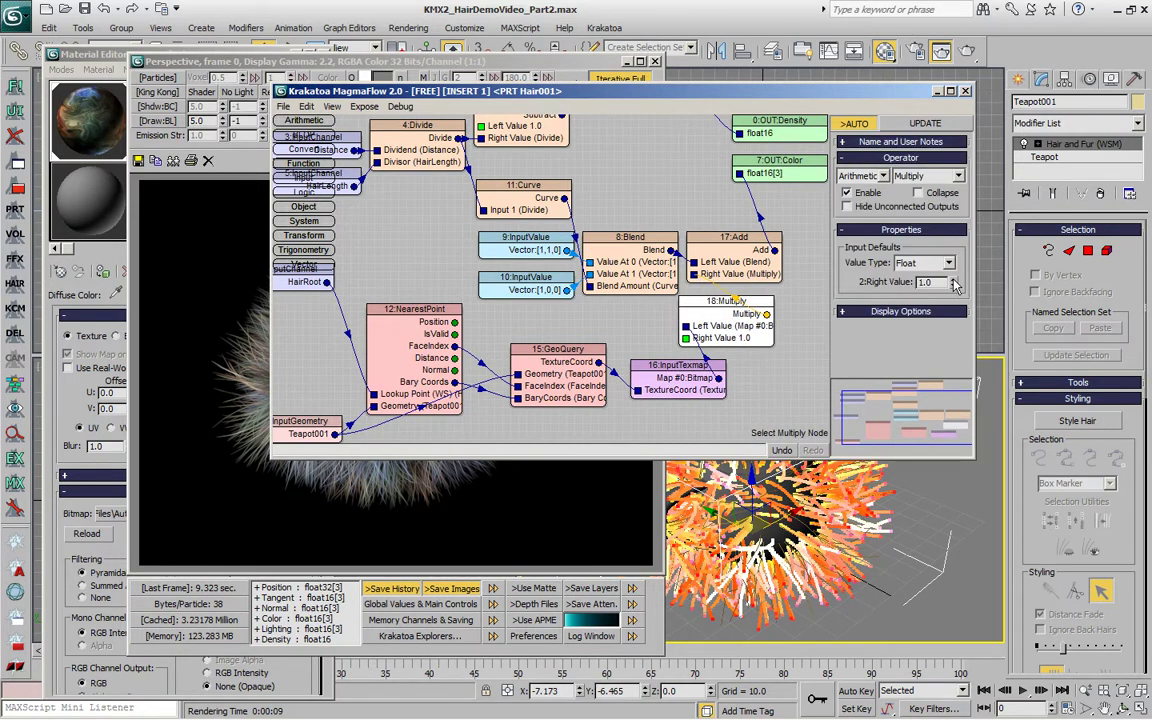
pyautogui.moveTo(955, 287); pyautogui.dragTo(957, 286)
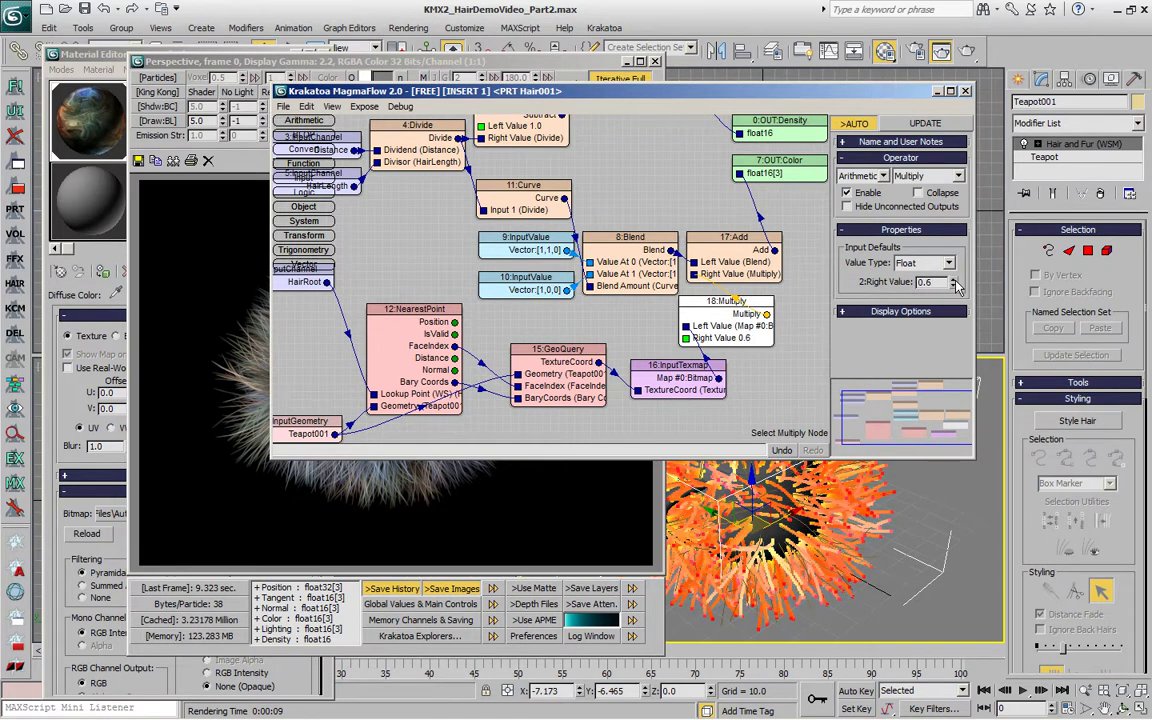
pyautogui.click(224, 357)
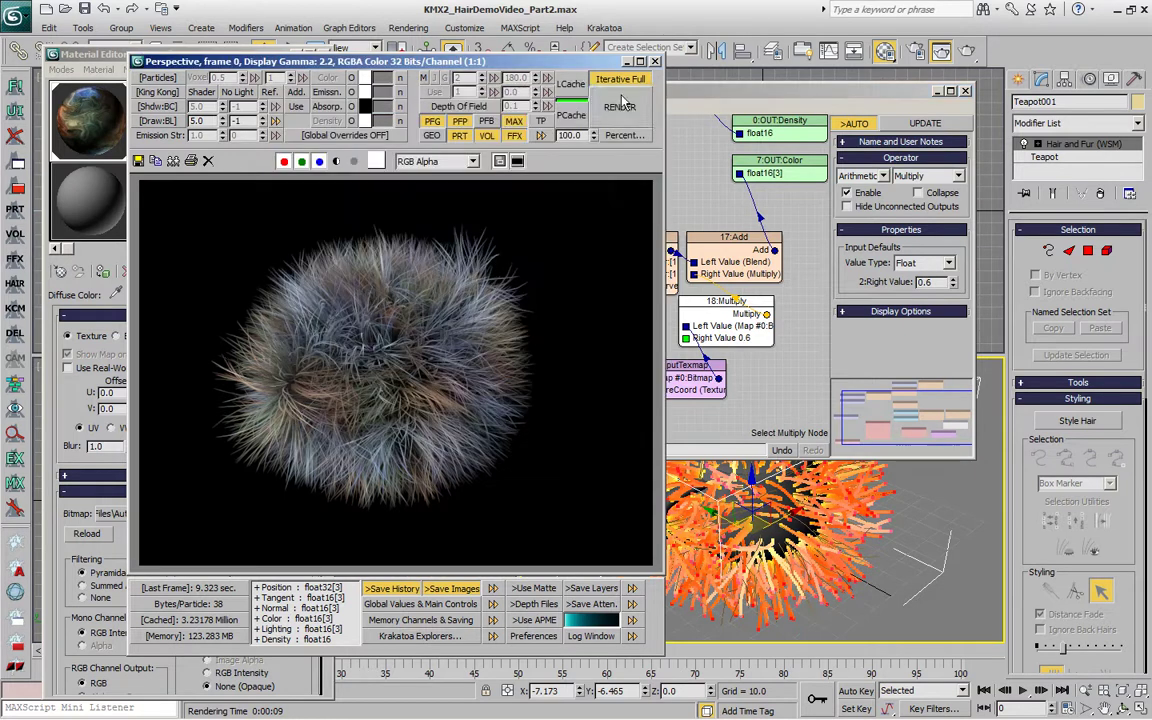
pyautogui.click(620, 103)
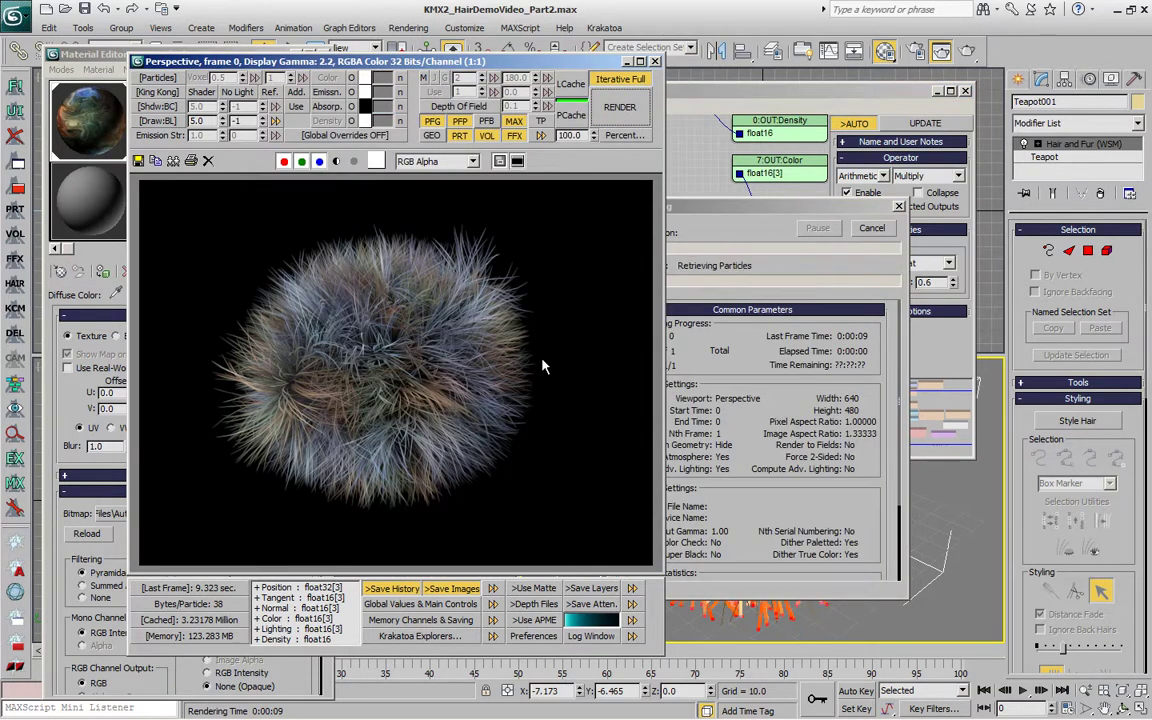